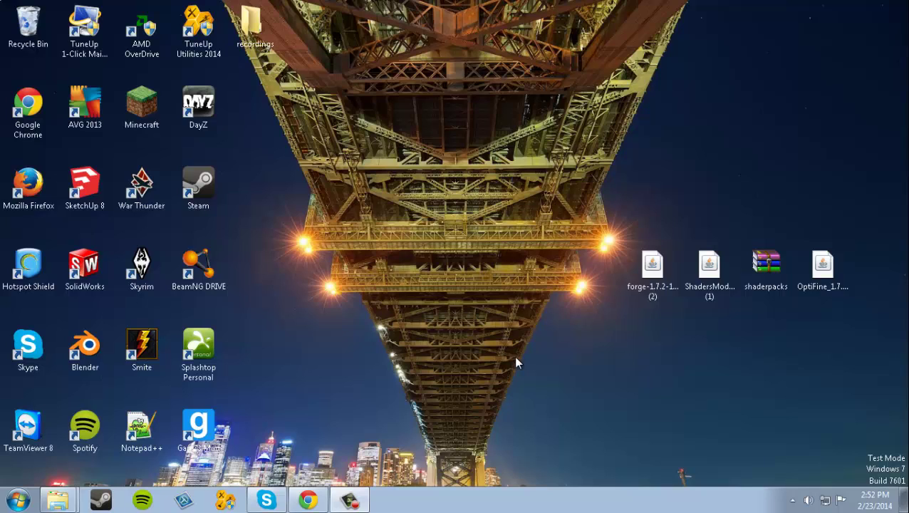
Step: Set the OptiFine_1.7.2_HD_D1 file apart on the desktop, in a row below the Forge, ShadersModCore and shaderpacks files
left_click(645, 278)
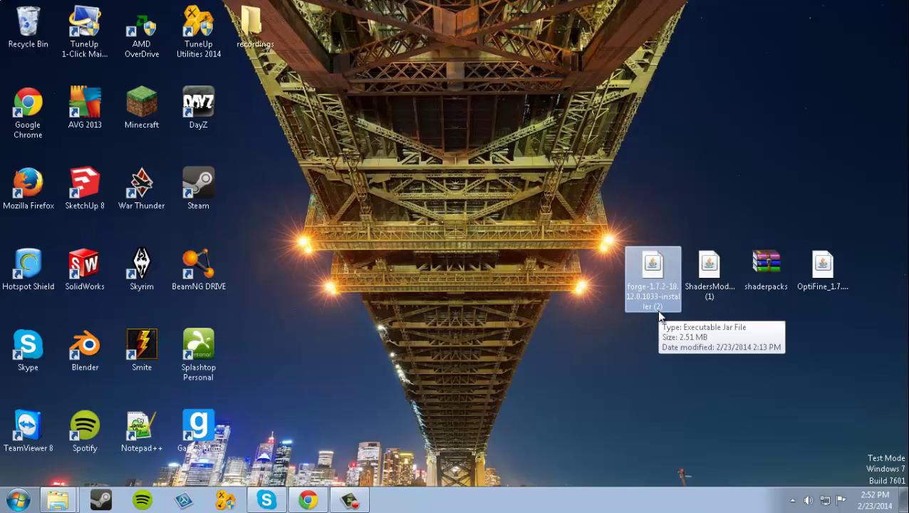
left_click(648, 348)
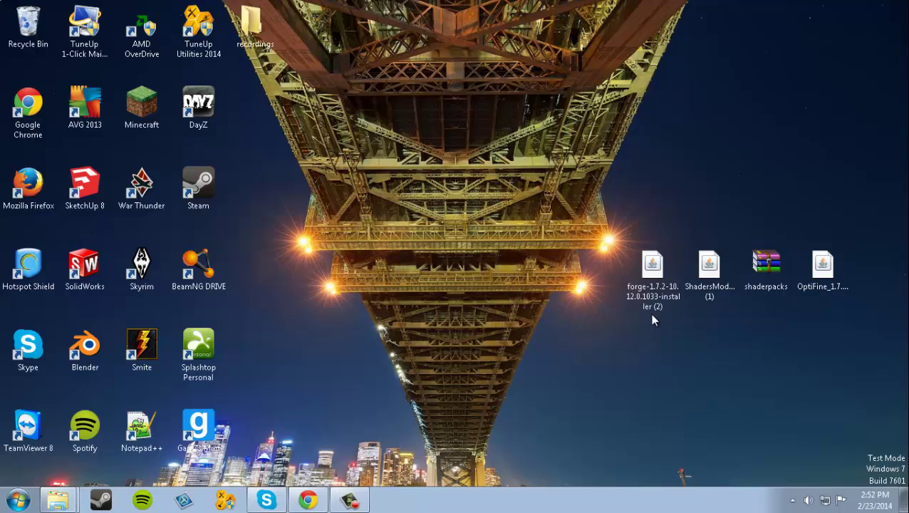
left_click_drag(709, 335, 795, 365)
left_click(711, 275)
left_click(766, 270)
left_click(748, 342)
left_click_drag(819, 293, 698, 379)
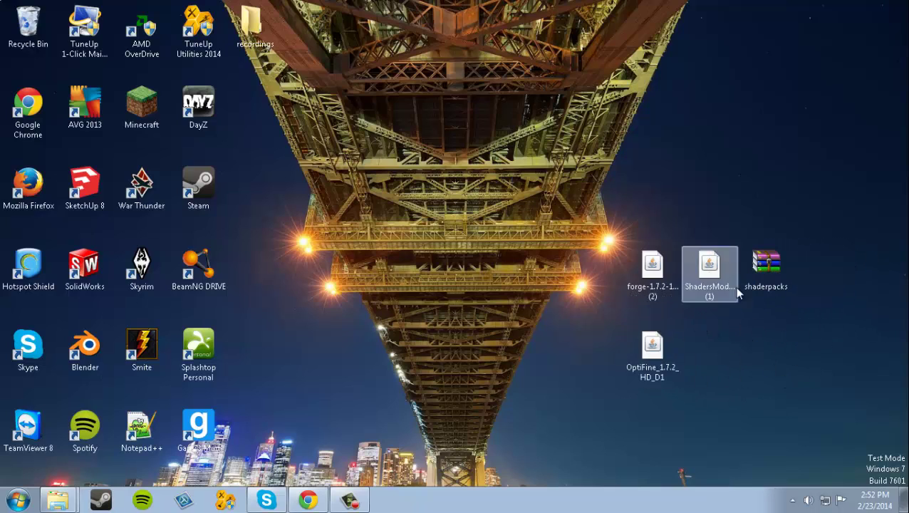
left_click_drag(687, 207, 804, 306)
left_click(787, 306)
left_click(768, 294)
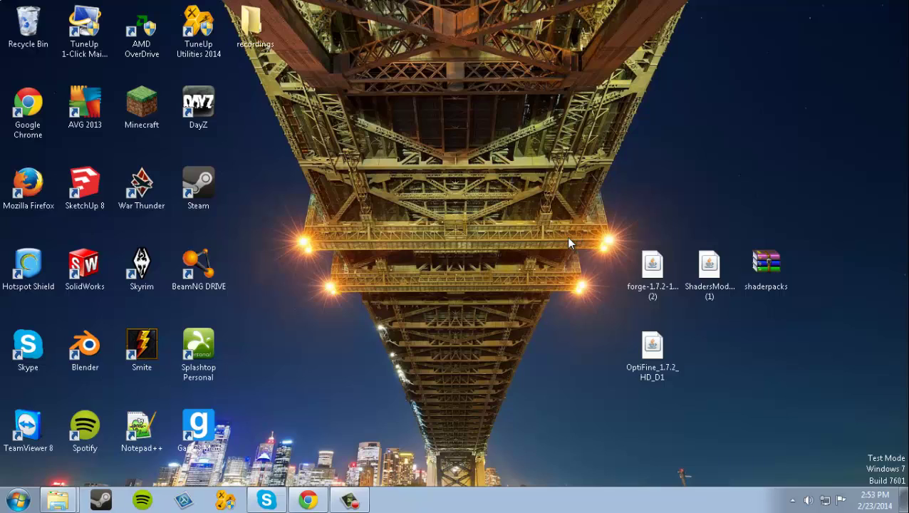
left_click(643, 356)
mouse_move(644, 356)
left_mouse_down()
mouse_move(611, 348)
mouse_move(630, 356)
left_mouse_up()
left_click(680, 434)
left_click(635, 344)
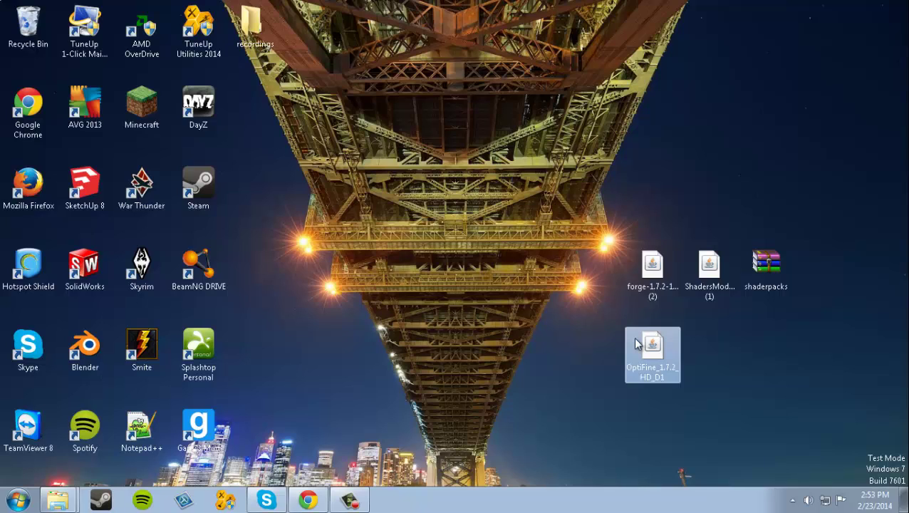
left_click(590, 346)
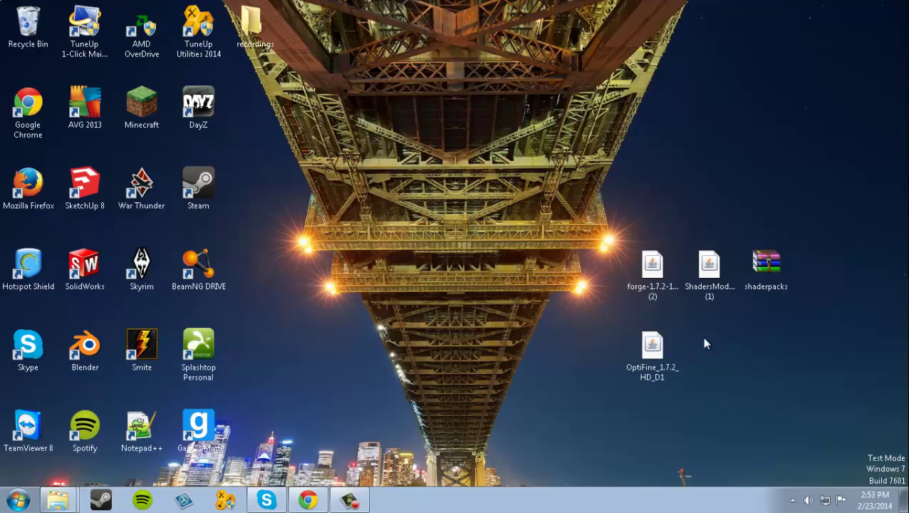
left_click(653, 349)
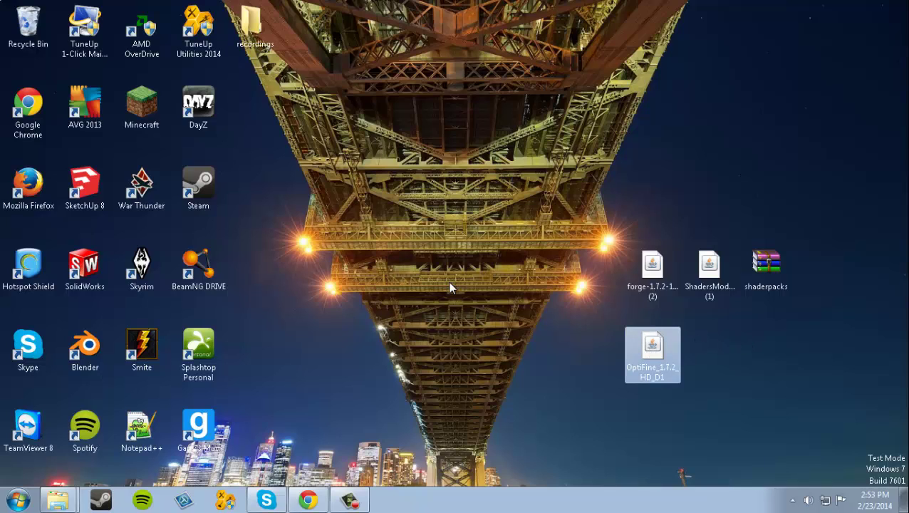
left_click(545, 312)
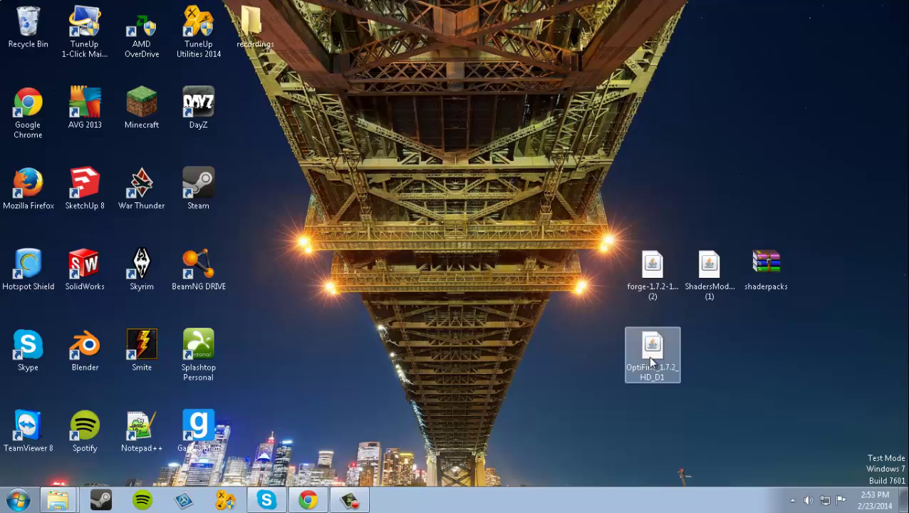
Step: Move the OptiFine file back in line next to shaderpacks on the desktop
left_click_drag(648, 356, 818, 276)
left_click_drag(579, 319, 834, 214)
left_click(707, 110)
Step: Go through the four required desktop files: Forge installer, ShadersModCore, shaderpacks and OptiFine
mouse_move(314, 502)
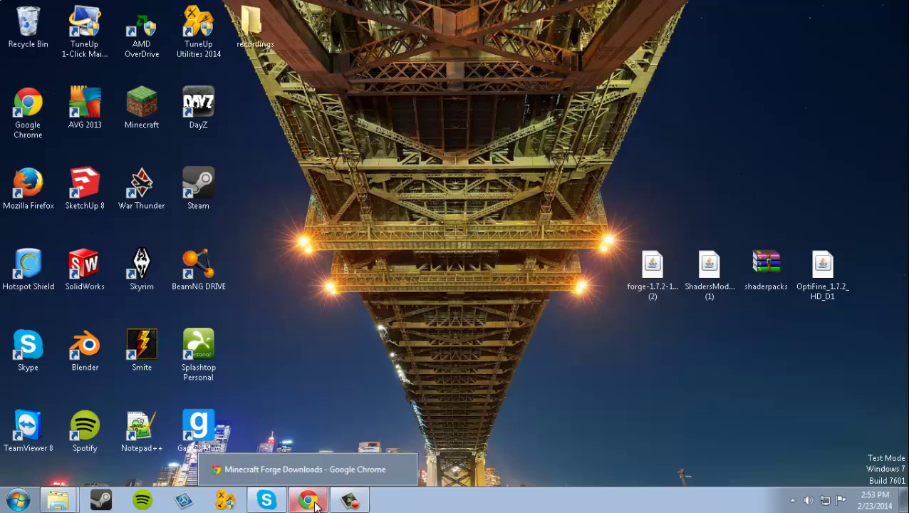
left_click(651, 267)
left_click(698, 274)
left_click(764, 267)
left_click(821, 270)
left_click(671, 268)
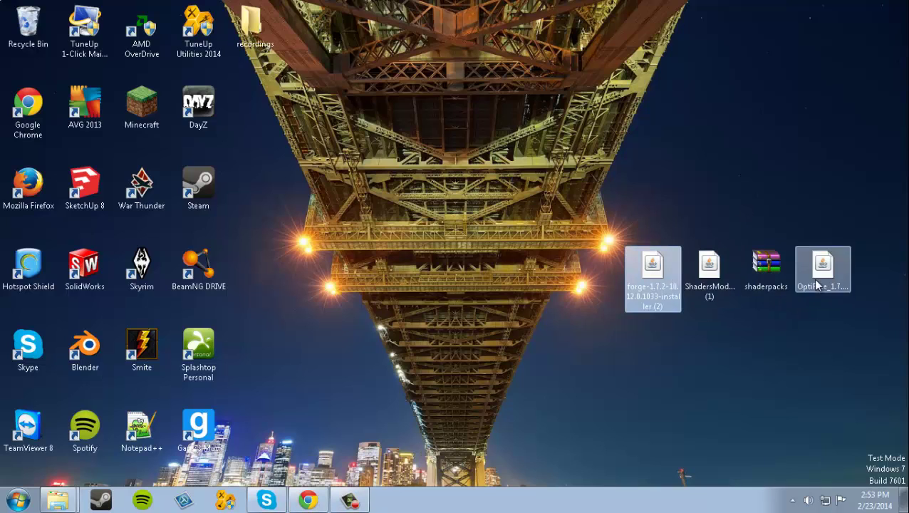
left_click_drag(823, 282, 861, 276)
left_click(839, 354)
left_click(699, 273)
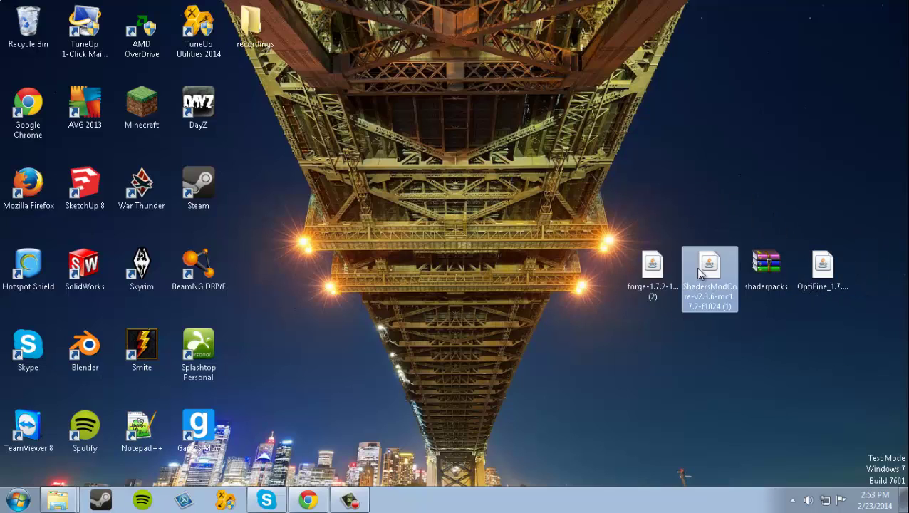
left_click(760, 268)
left_click(817, 271)
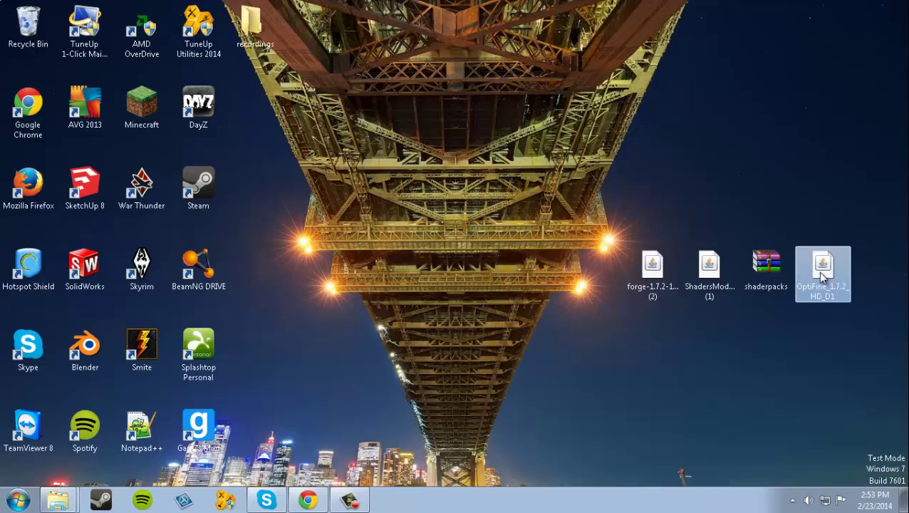
left_click(798, 354)
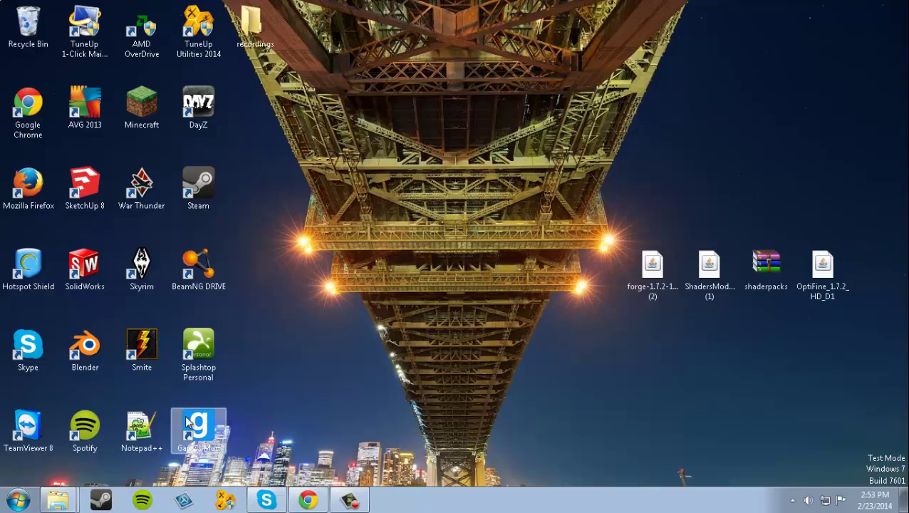
Step: Switch to Chrome and check the Minecraft version of the newest builds on the Minecraft Forge Downloads page
left_click(319, 505)
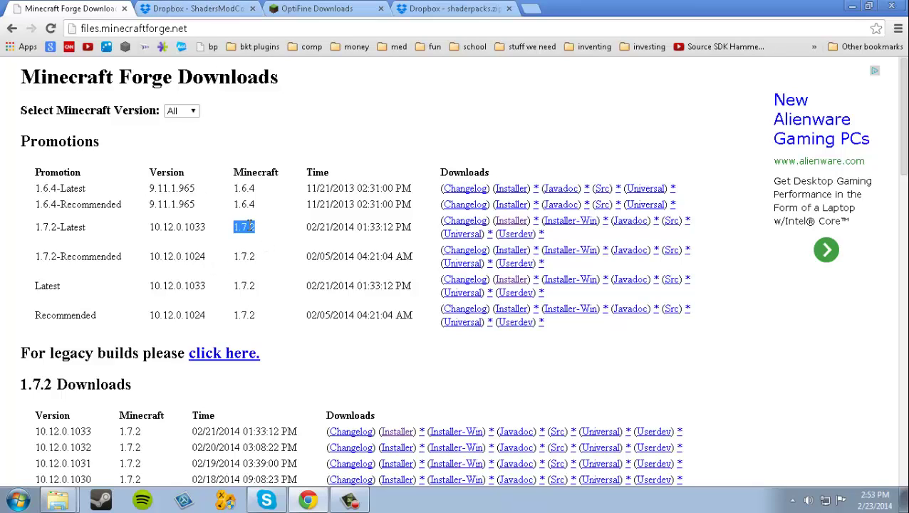
double_click(242, 227)
left_click(264, 226)
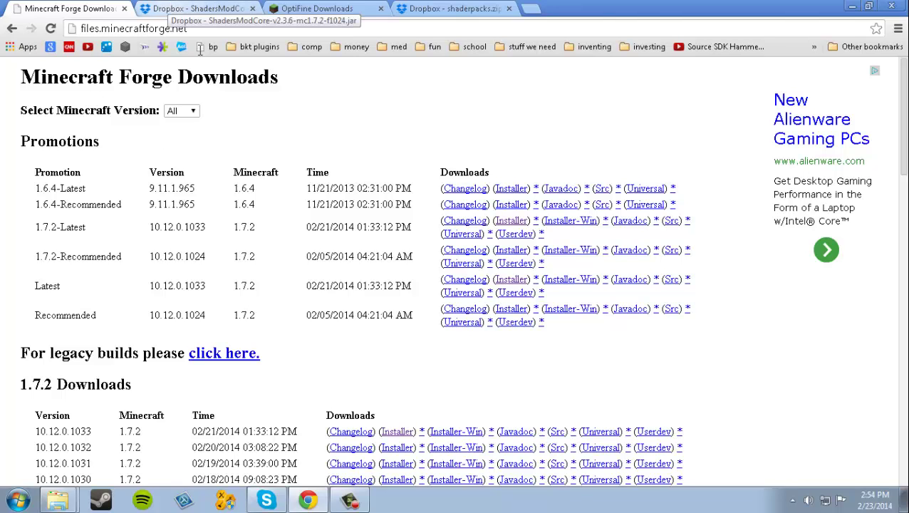
scroll(274, 274, "down", 2)
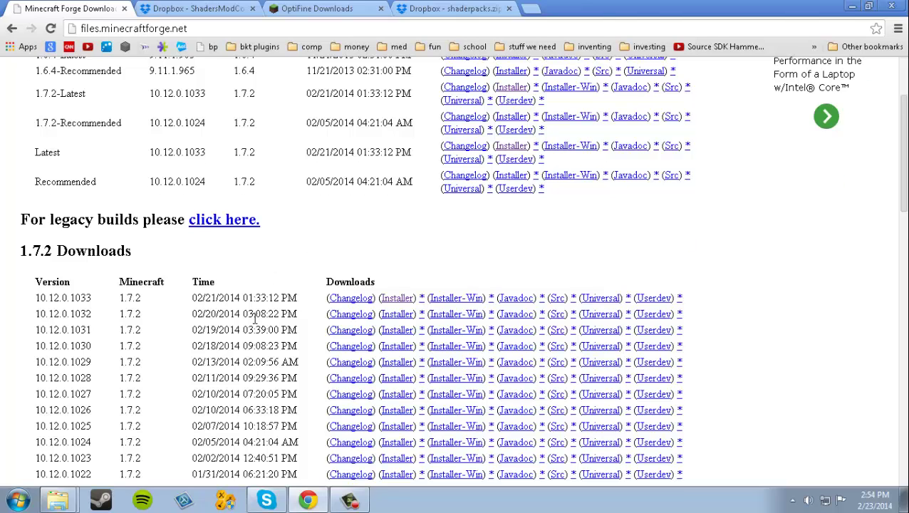
scroll(255, 314, "up", 2)
double_click(129, 431)
left_click(183, 374)
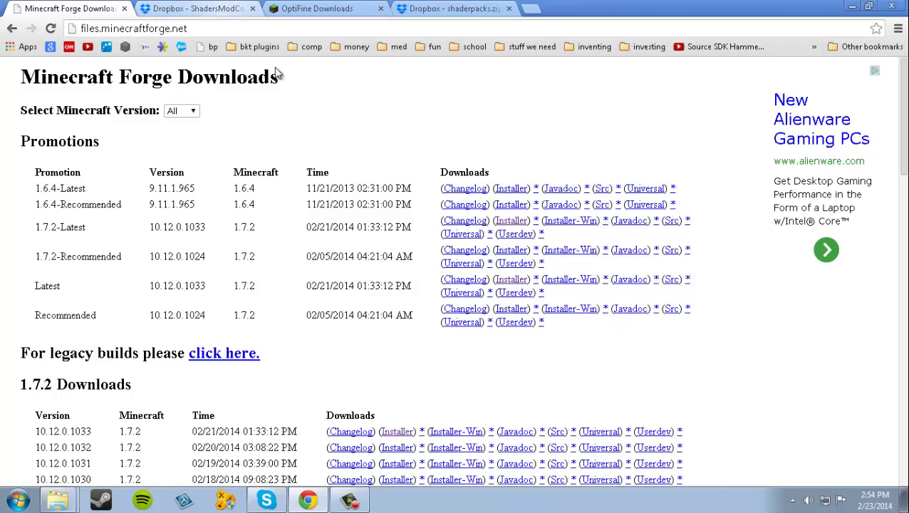
Step: Check the Minecraft version of the OptiFine HD Ultra entries on the OptiFine Downloads page
left_click(314, 8)
left_click(294, 396)
left_click_drag(267, 385, 242, 385)
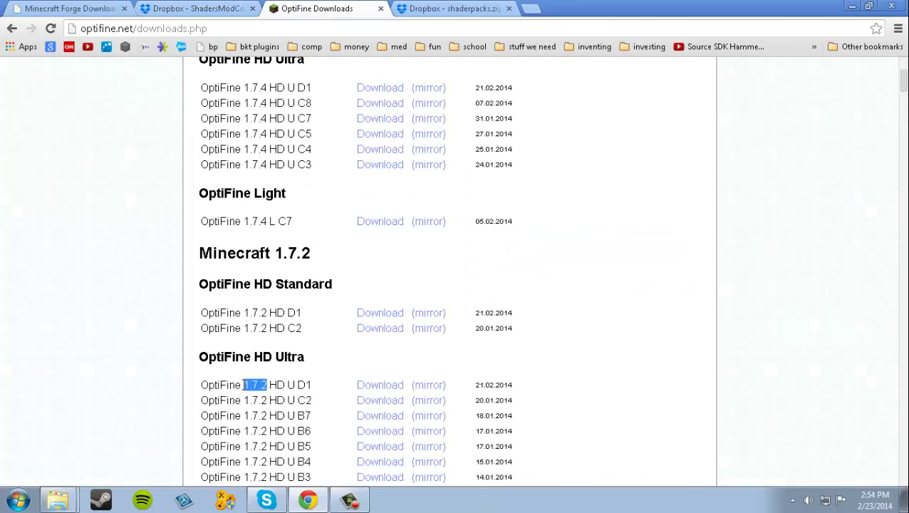
mouse_move(264, 161)
left_mouse_down()
mouse_move(242, 164)
mouse_move(278, 164)
left_mouse_up()
left_click(278, 417)
Step: Compare the Minecraft version of the newest Forge build with that of the OptiFine 1.7.2 HD U D1 entry
left_click(84, 13)
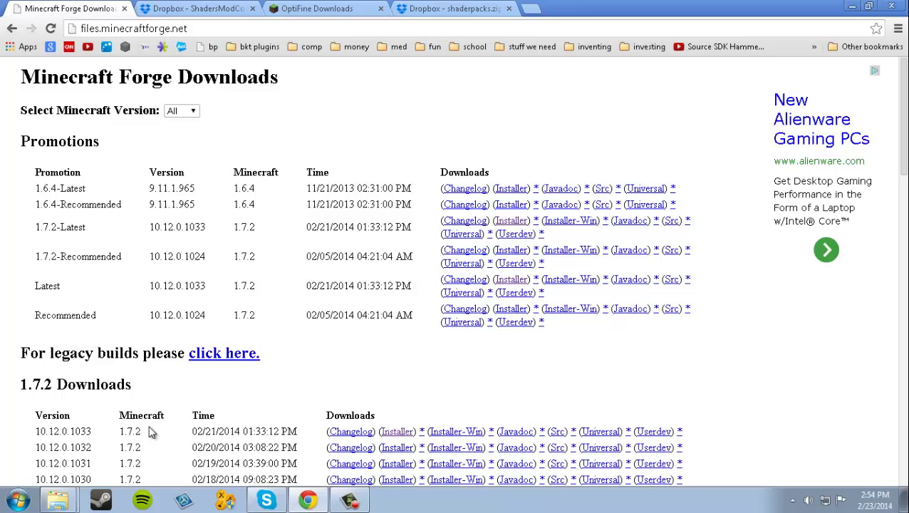
left_click_drag(146, 428, 114, 430)
left_click(356, 9)
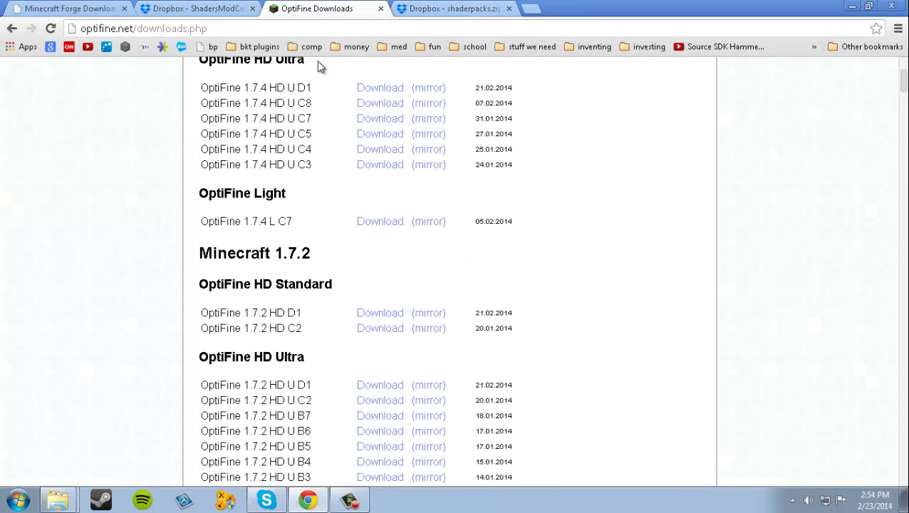
left_click_drag(268, 382, 223, 383)
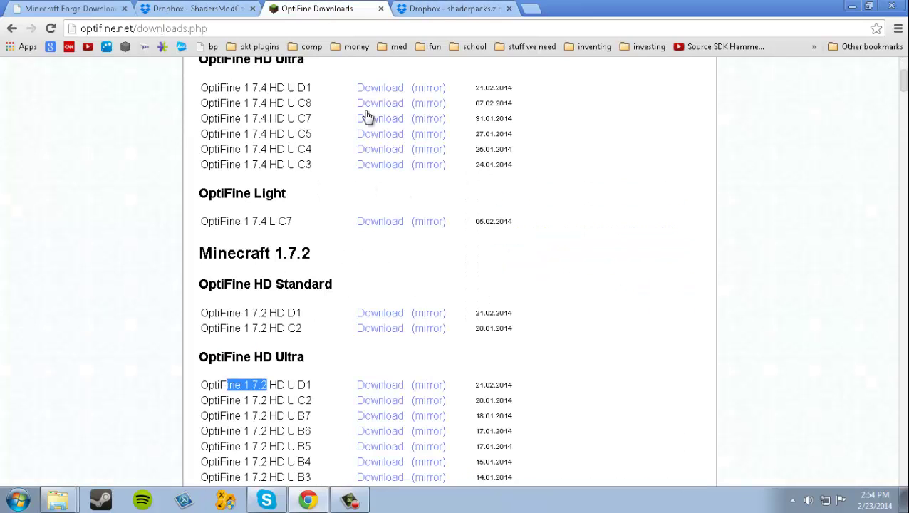
Step: Check the Minecraft version in the ShadersModCore file name on Dropbox against the Forge downloads list
left_click(436, 8)
left_click(192, 7)
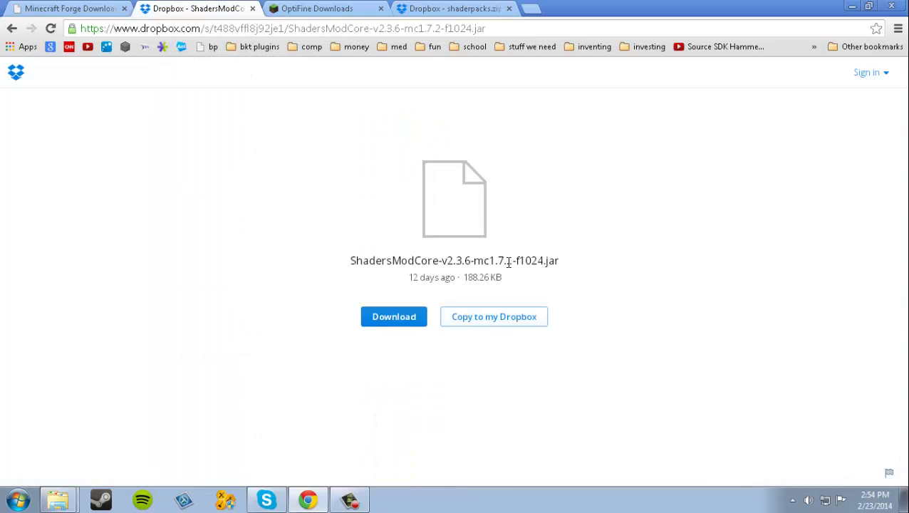
mouse_move(510, 261)
left_mouse_down()
mouse_move(493, 261)
mouse_move(514, 262)
left_mouse_up()
left_click(91, 8)
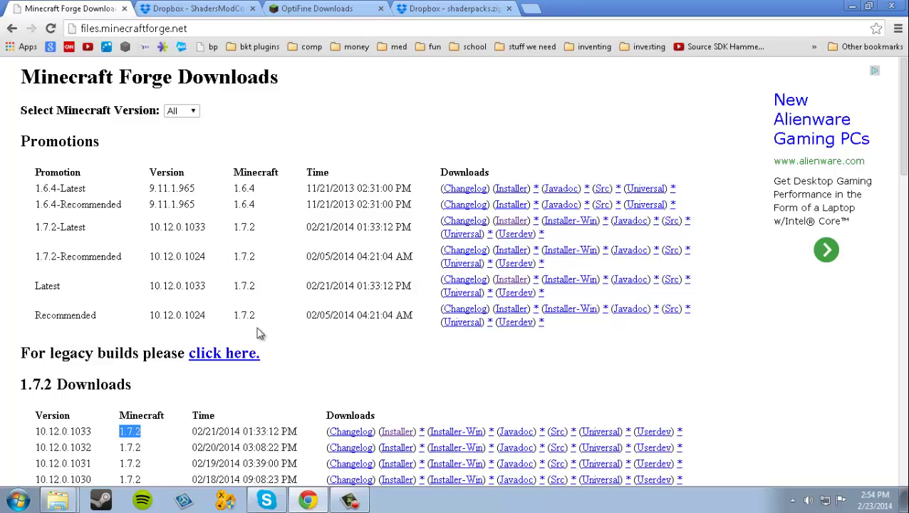
left_click(212, 447)
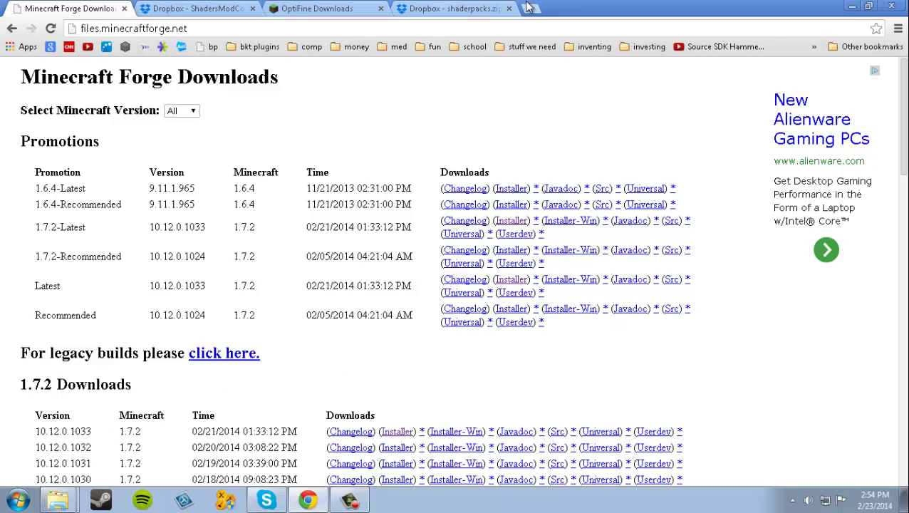
Step: View the shaderpacks.zip Dropbox page and minimize the browser to return to the desktop
left_click(484, 8)
left_click(848, 7)
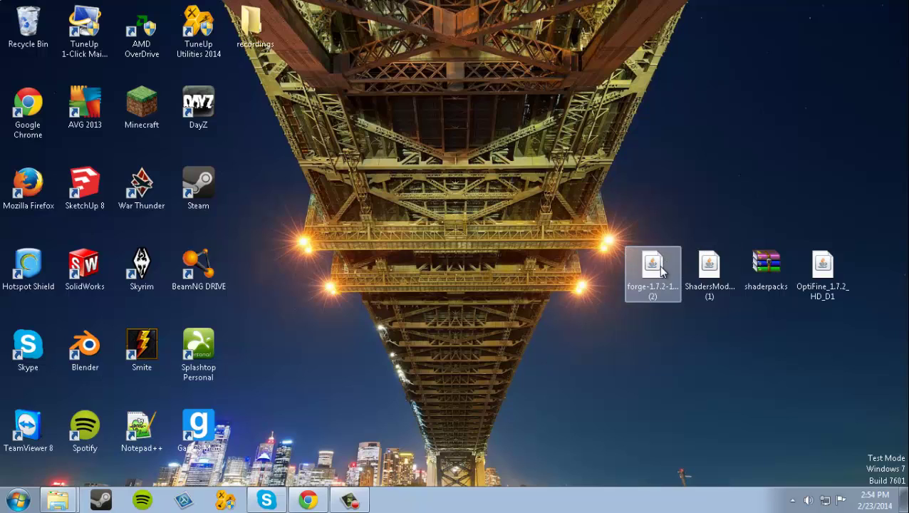
Step: Move the four mod files together to the middle of the desktop and select the Forge installer
left_click_drag(570, 263, 522, 376)
left_click(522, 376)
left_click(306, 346)
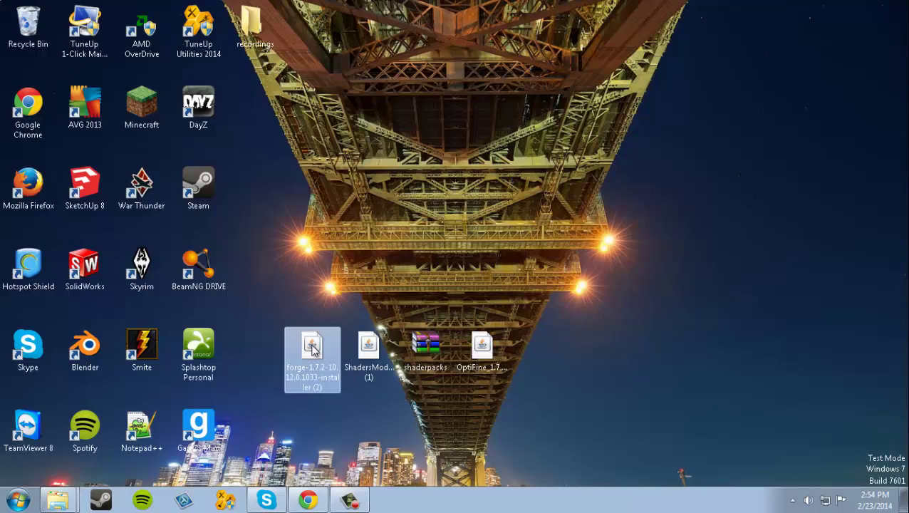
Step: Run the Forge 10.12.0.1033 installer with the Install client option in the default .minecraft folder and close its dialog
double_click(313, 347)
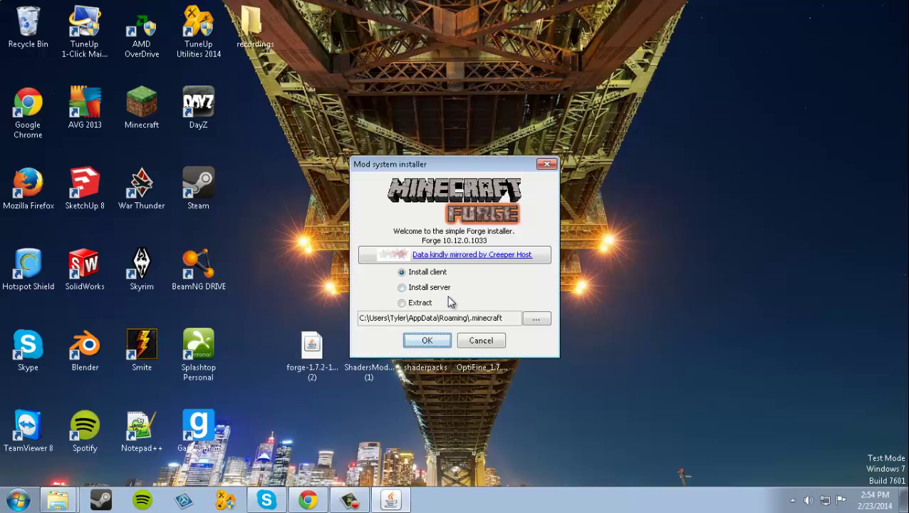
left_click(425, 342)
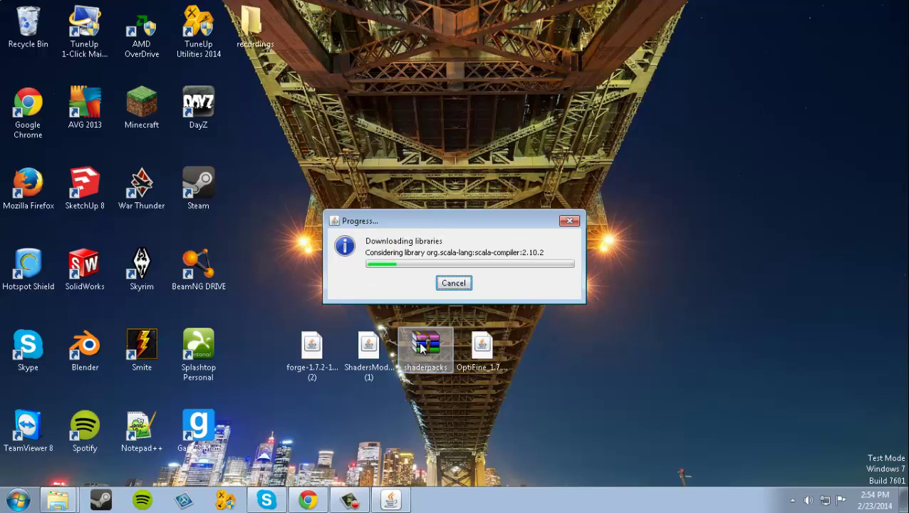
left_click(456, 276)
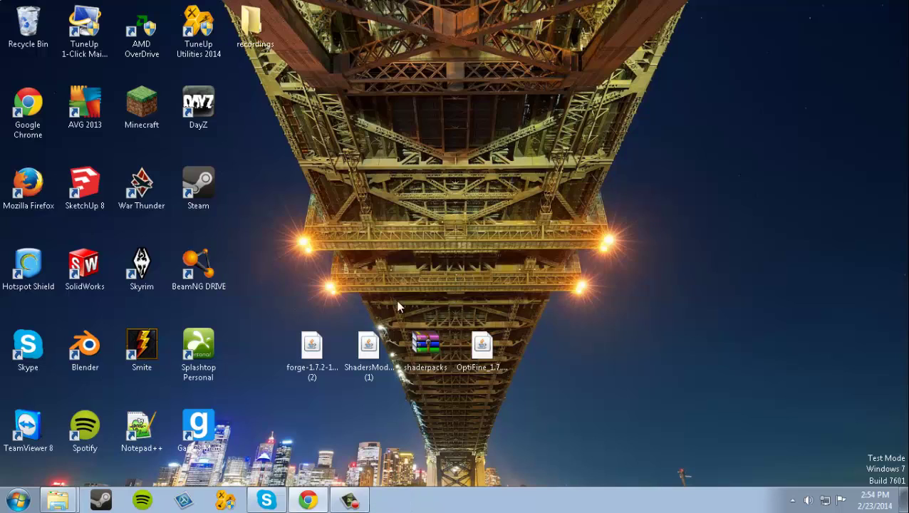
Step: Start the Minecraft Launcher and begin a new profile named Forge
double_click(150, 105)
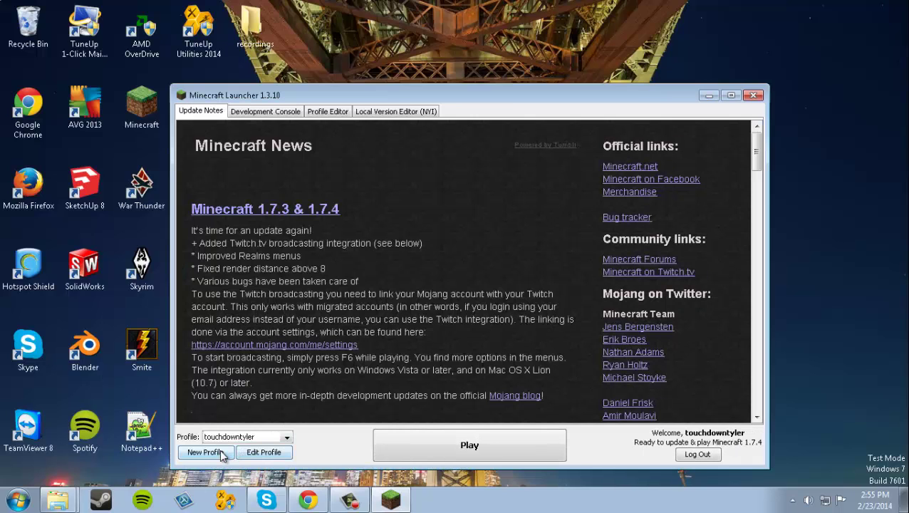
left_click(205, 452)
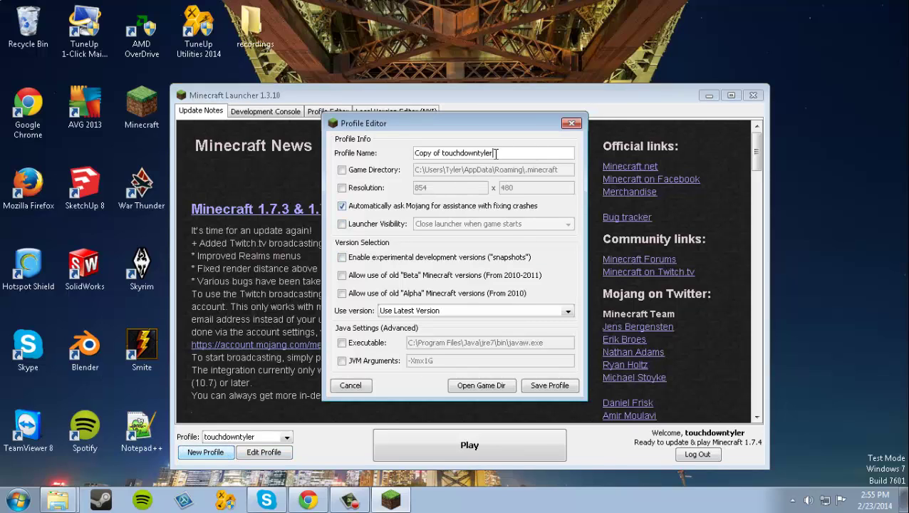
triple_click(415, 153)
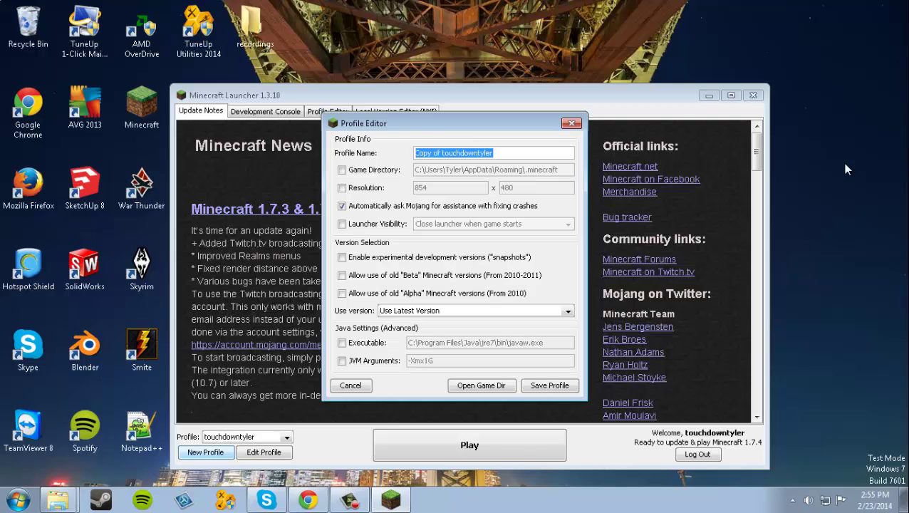
key("BackSpace")
type("Forge")
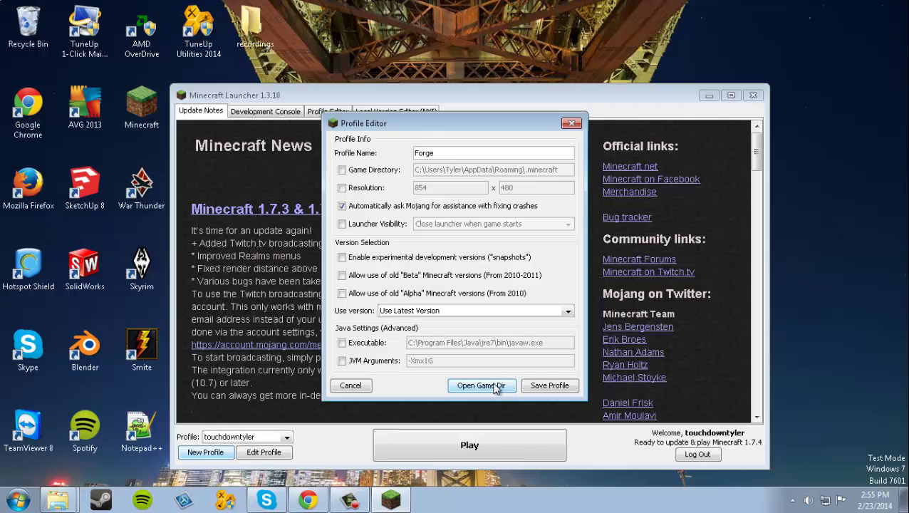
Step: Set the new Forge profile's version to release 1.7.2-Forge10.12.0.1033 and save the profile
left_click(567, 313)
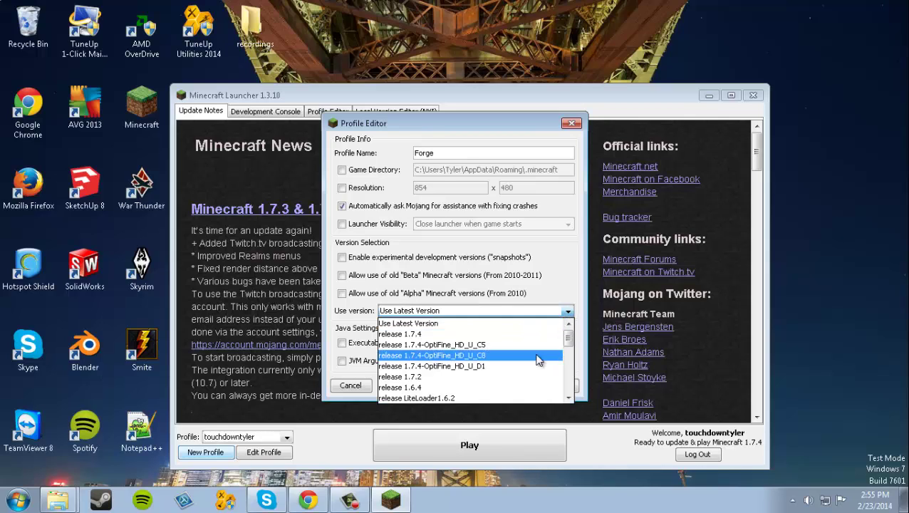
scroll(542, 375, "down", 6)
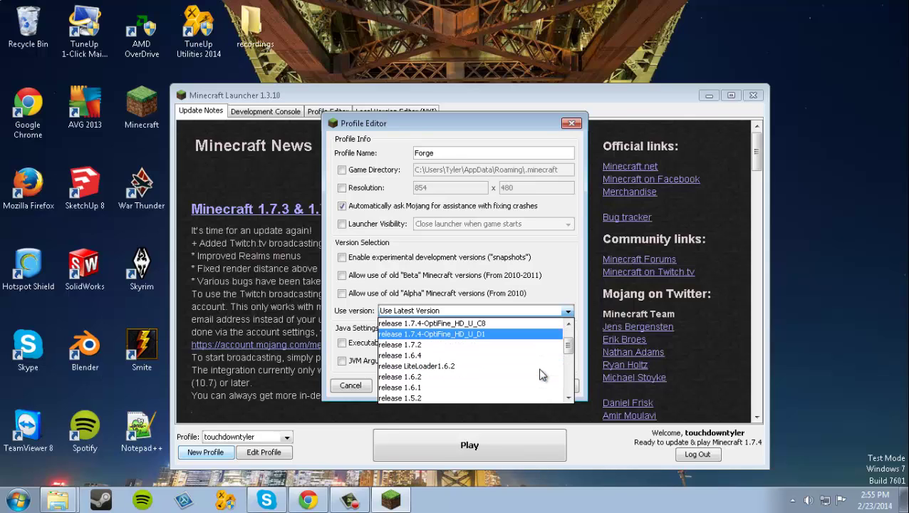
scroll(541, 376, "down", 1)
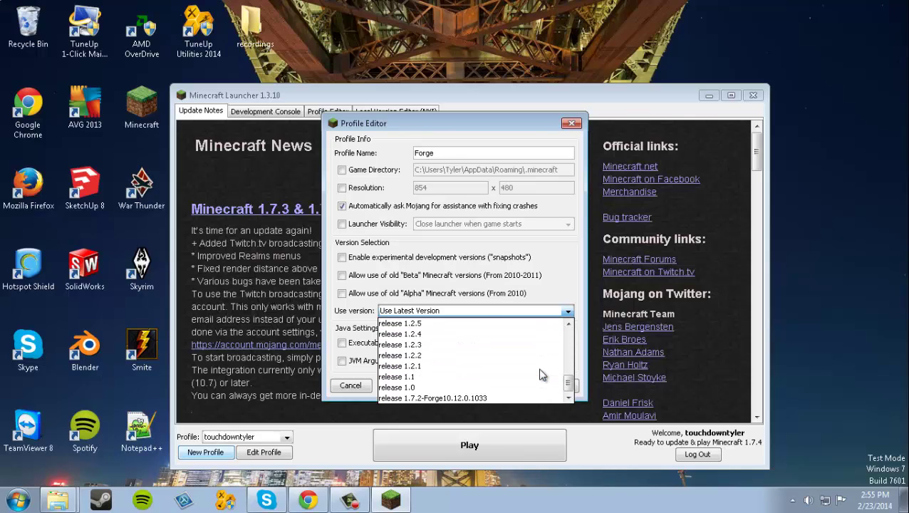
left_click(453, 398)
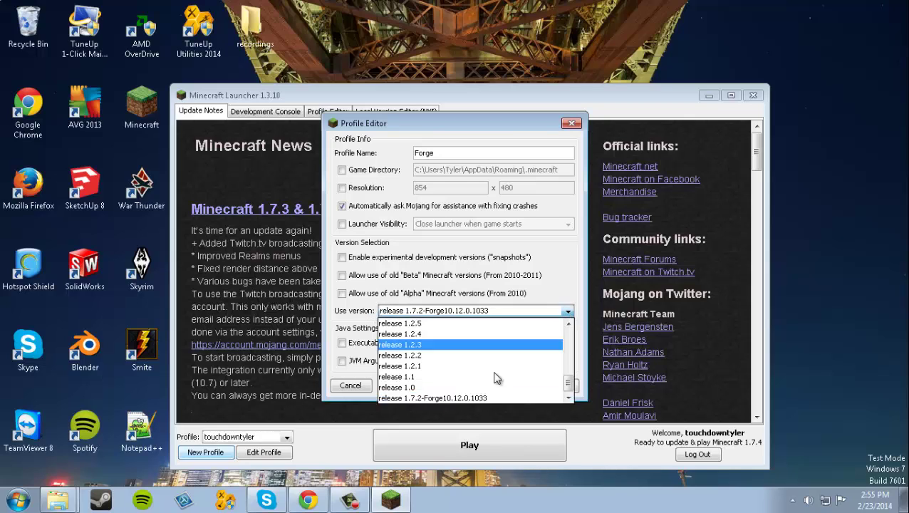
left_click(463, 398)
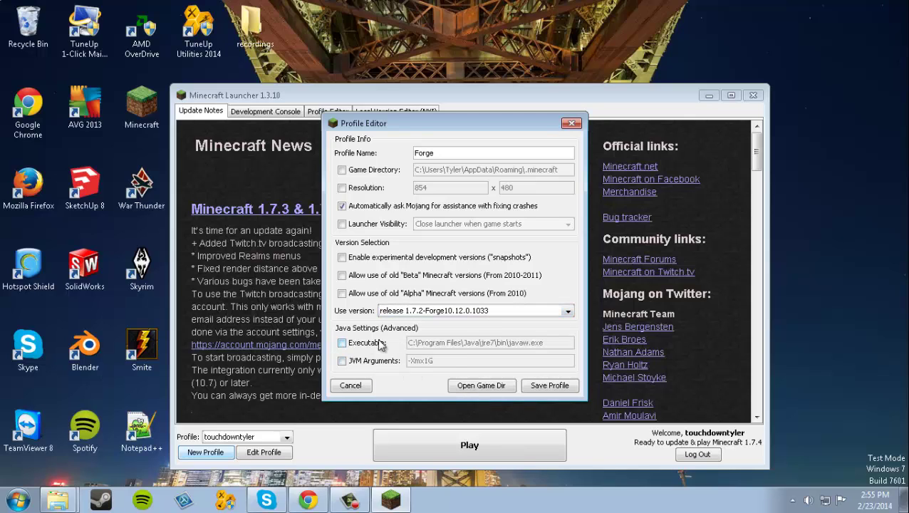
left_click(549, 385)
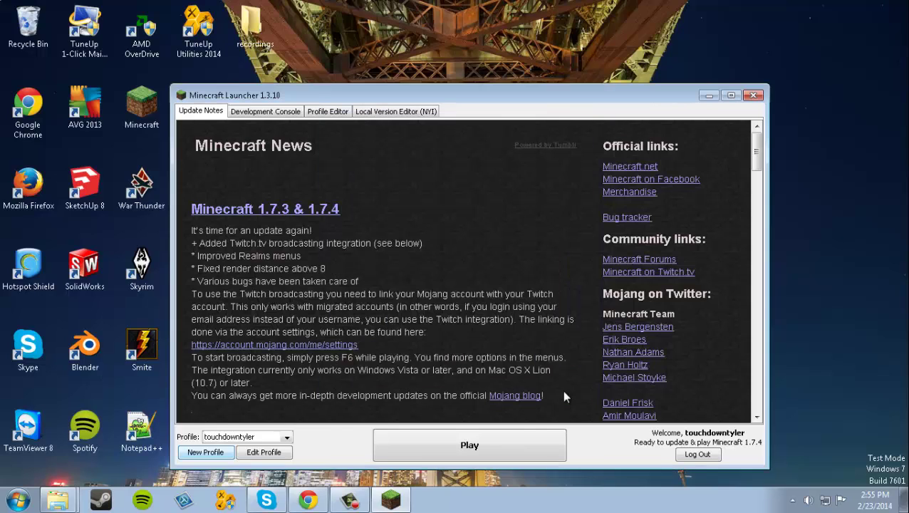
Step: Choose the Forge_ profile in the launcher and start the game with it
left_click(287, 437)
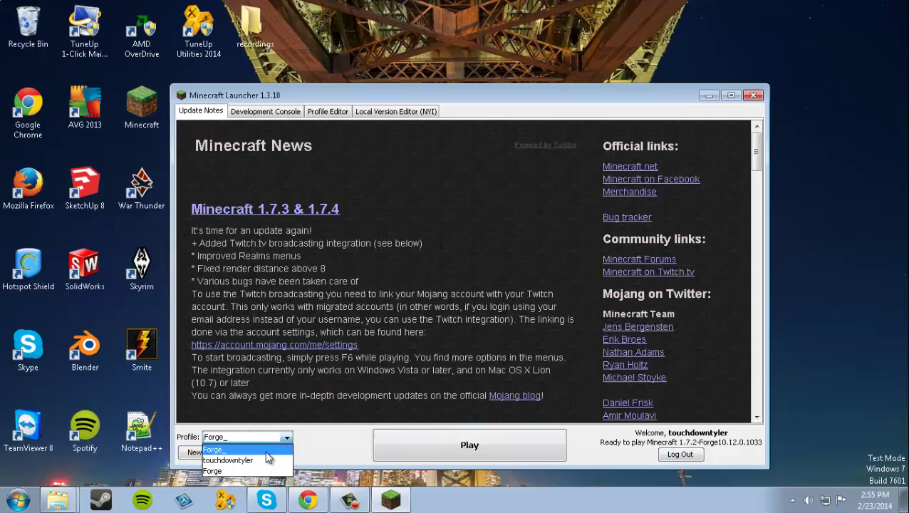
left_click(267, 459)
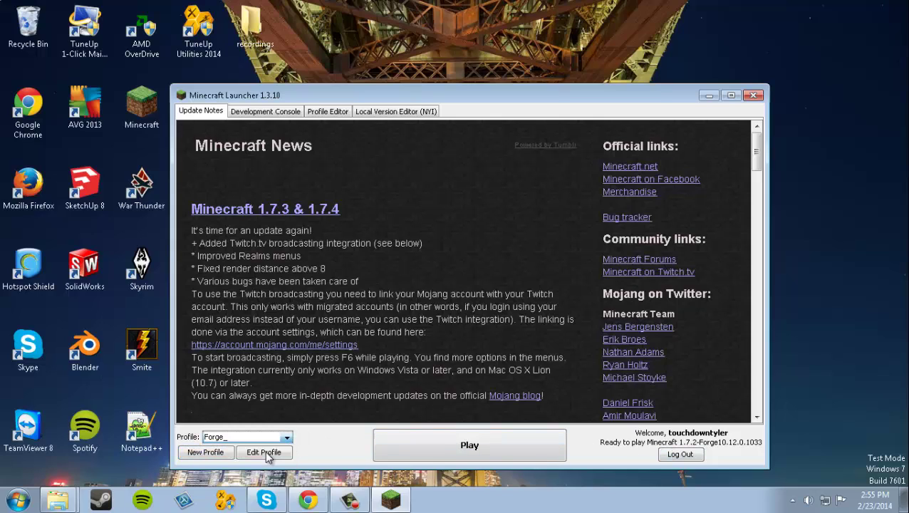
left_click(509, 451)
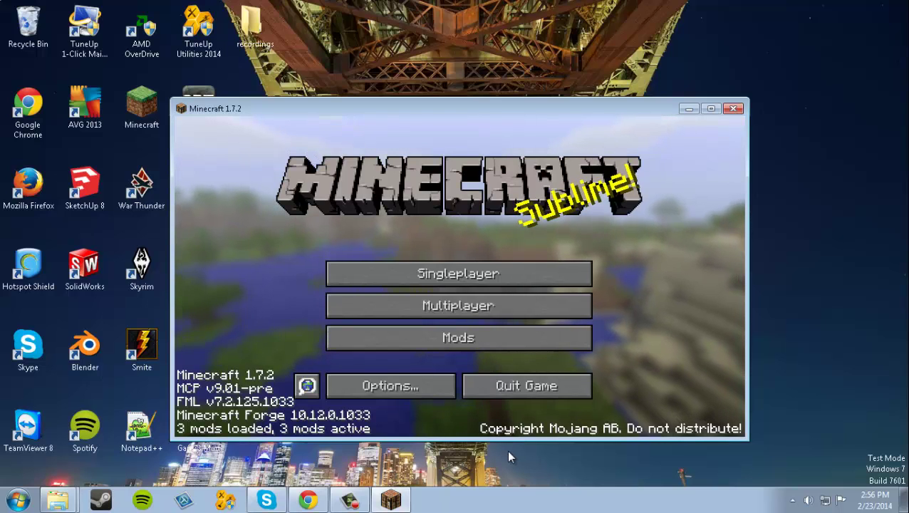
Step: Check the details of Minecraft Coder Pack, Forge Mod Loader and Minecraft Forge in the mod list, and quit the game
left_click(505, 335)
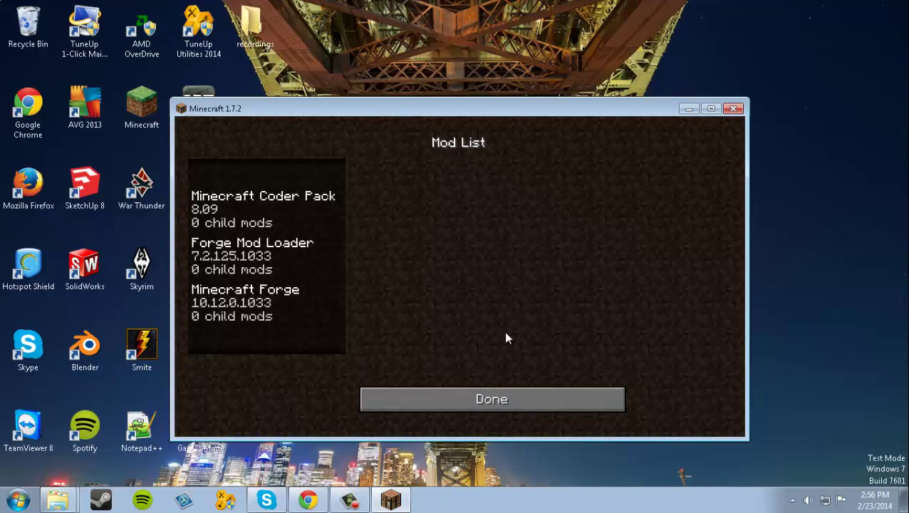
left_click(246, 198)
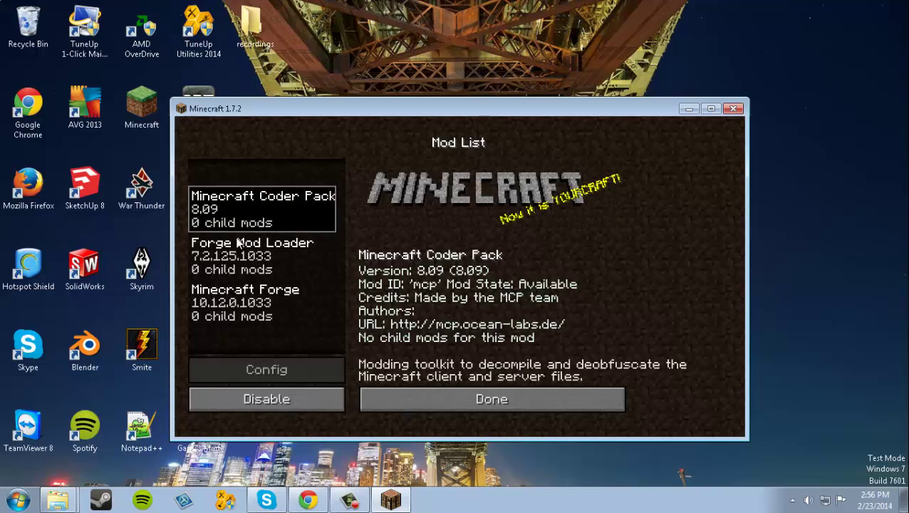
left_click(249, 302)
left_click(248, 258)
left_click(246, 200)
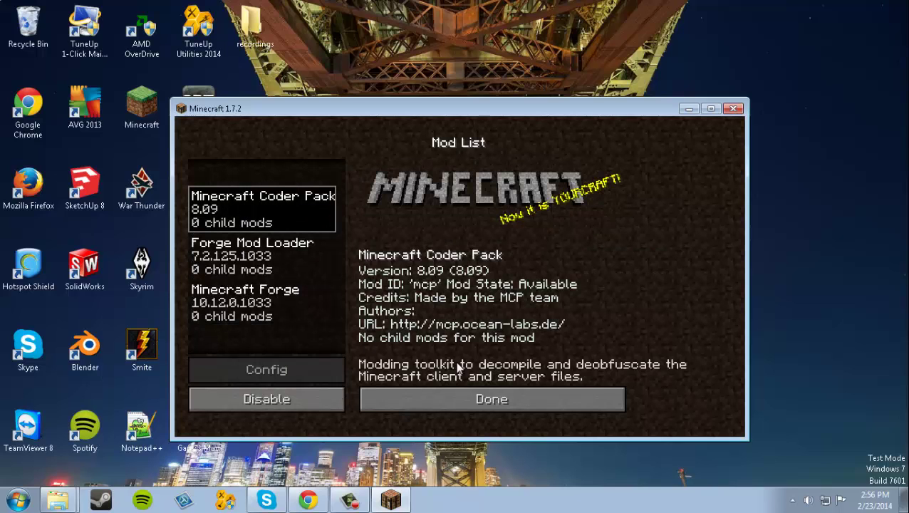
left_click(542, 397)
left_click(529, 385)
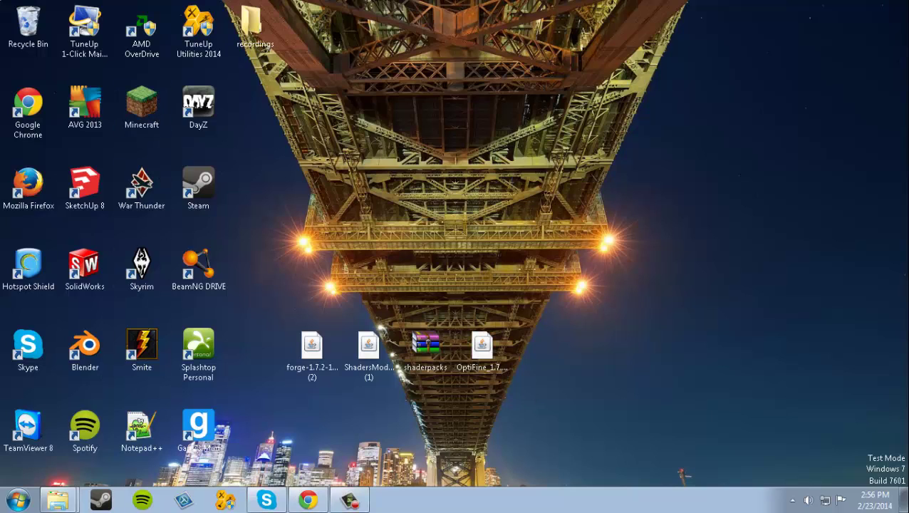
Step: Reopen the Minecraft Launcher and open the game directory from the current profile's settings
double_click(141, 103)
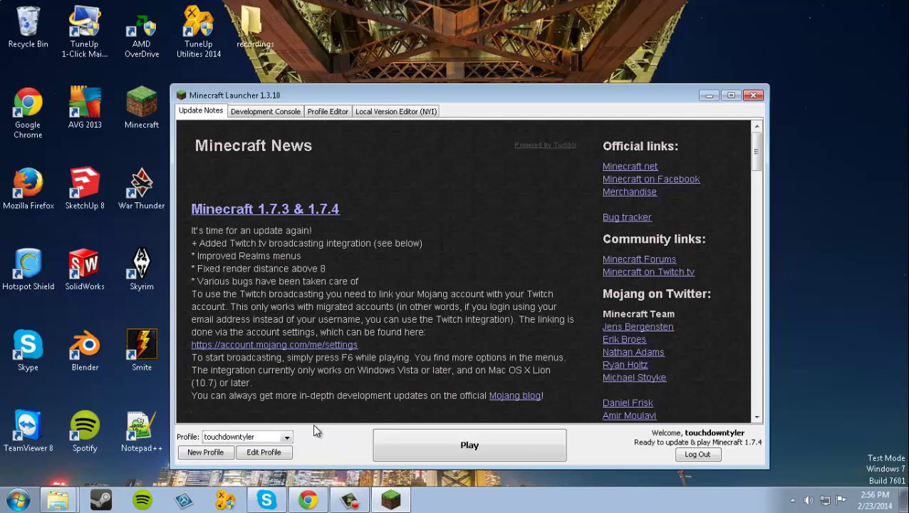
left_click(264, 452)
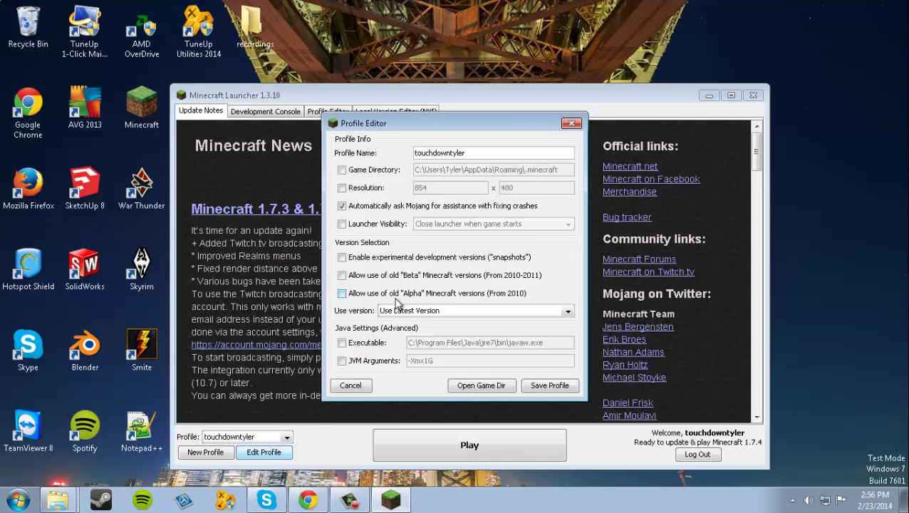
left_click(502, 389)
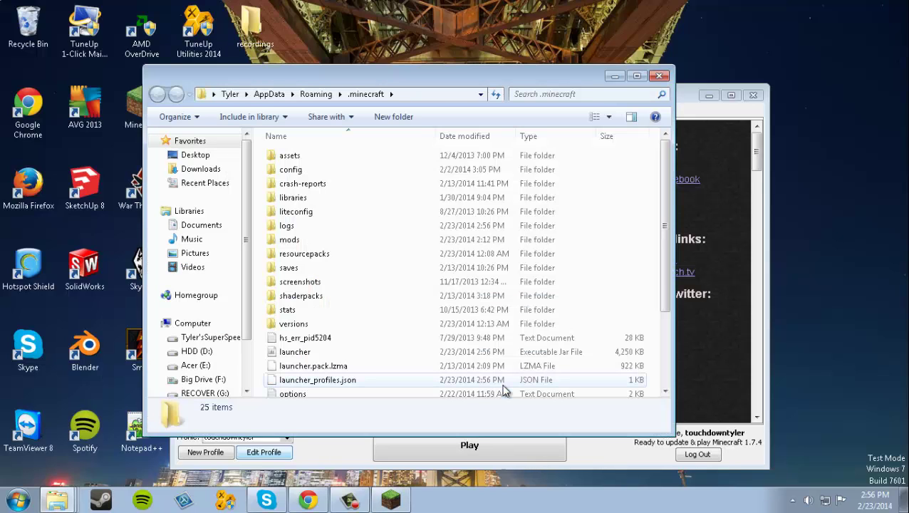
Step: Show the full path of the .minecraft folder and open its mods folder
left_click(422, 97)
left_click(386, 94)
left_click_drag(385, 94, 178, 94)
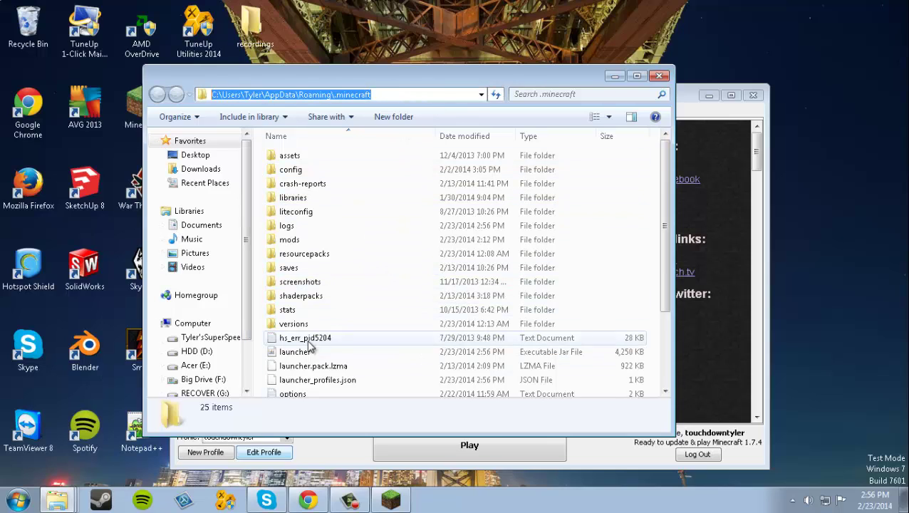
left_click(258, 345)
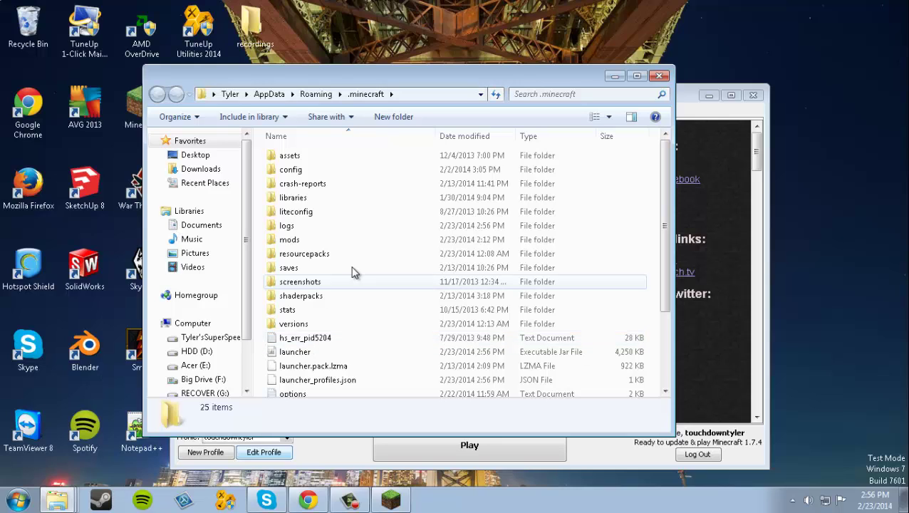
double_click(318, 240)
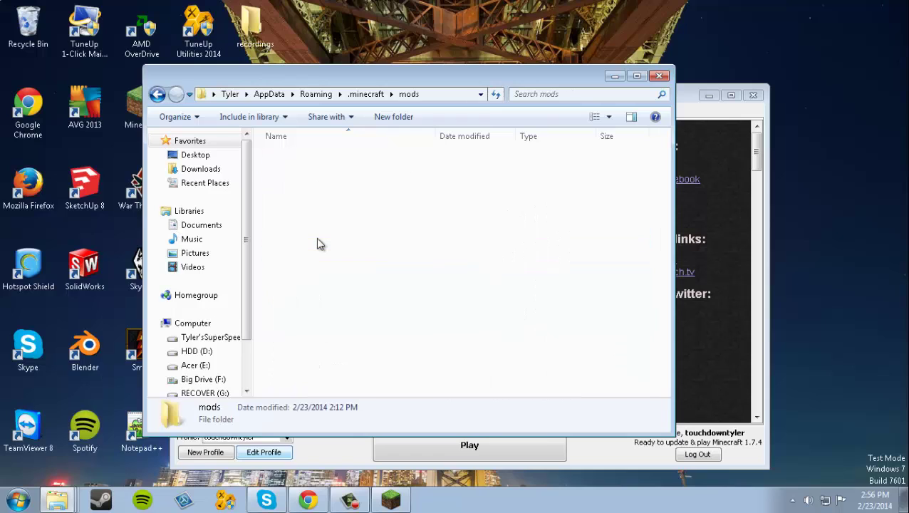
Step: Clear the profile editor and launcher off the desktop and arrange the mods folder window above the downloaded mod files
left_click(710, 98)
left_click(571, 123)
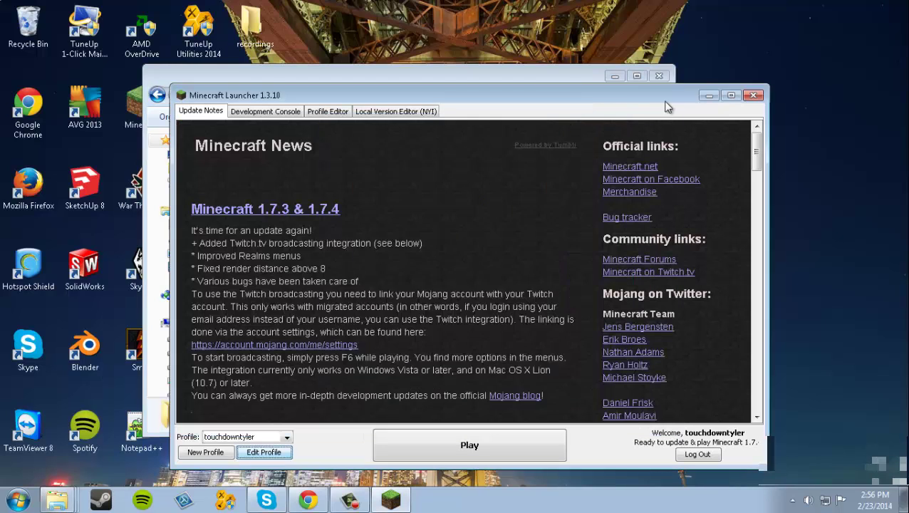
left_click(708, 95)
left_click_drag(538, 78, 802, 77)
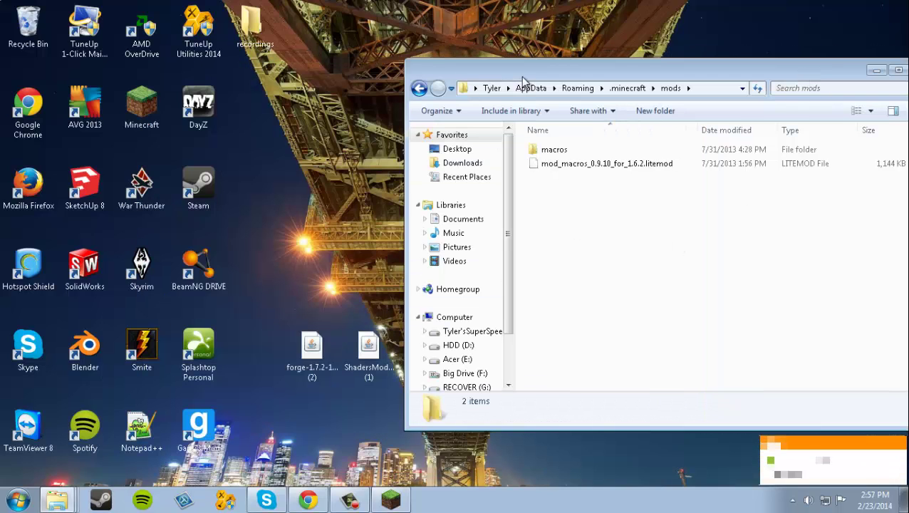
left_click_drag(531, 71, 403, 257)
left_click(527, 419)
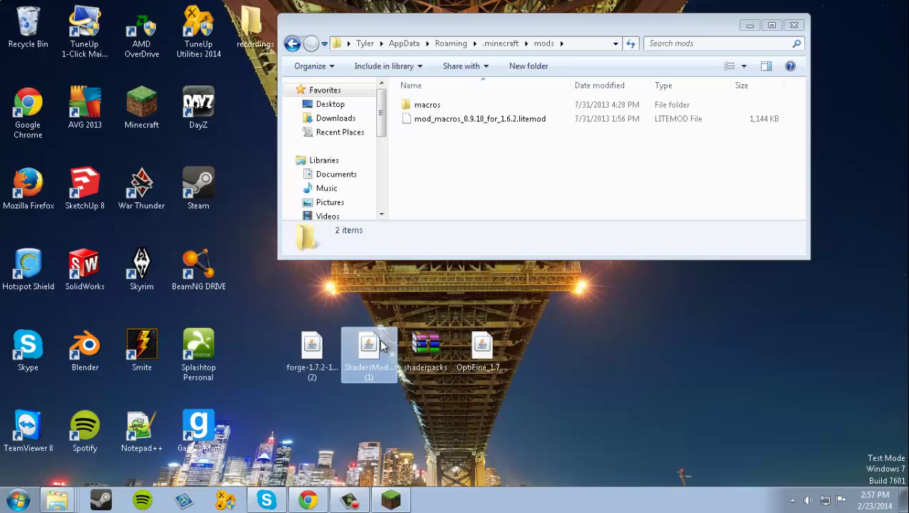
Step: Move the ShadersModCore and OptiFine_1.7.2_HD_D1 jar files from the desktop into the mods folder
mouse_move(380, 346)
left_mouse_down()
mouse_move(463, 182)
mouse_move(416, 319)
mouse_move(377, 349)
left_mouse_up()
left_click_drag(445, 180, 460, 153)
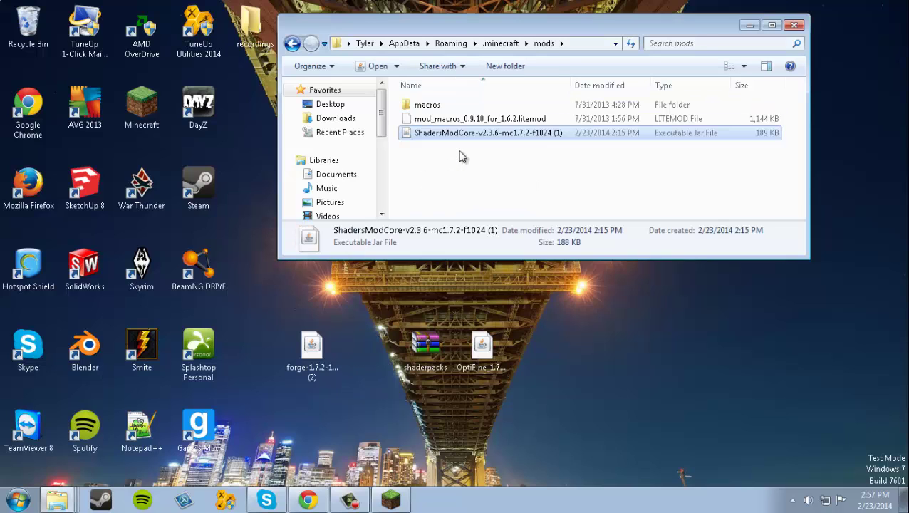
left_click_drag(472, 347, 438, 177)
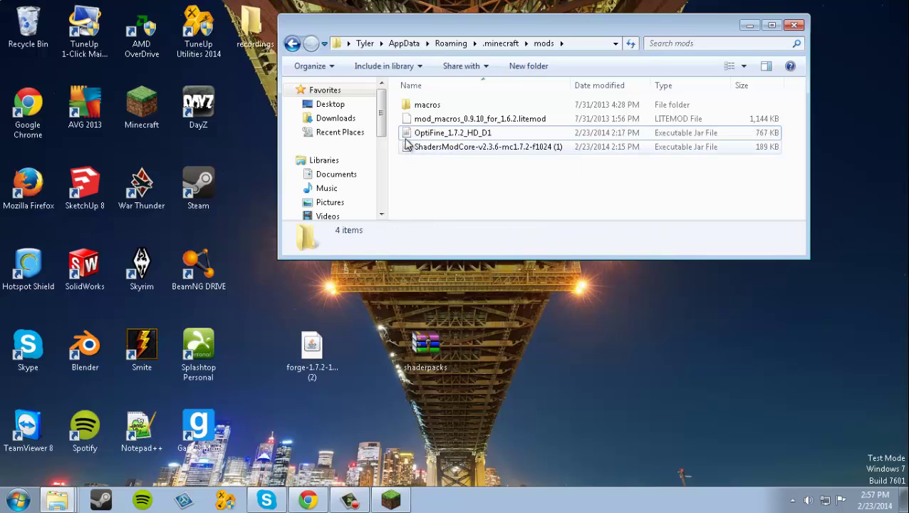
left_click(467, 134)
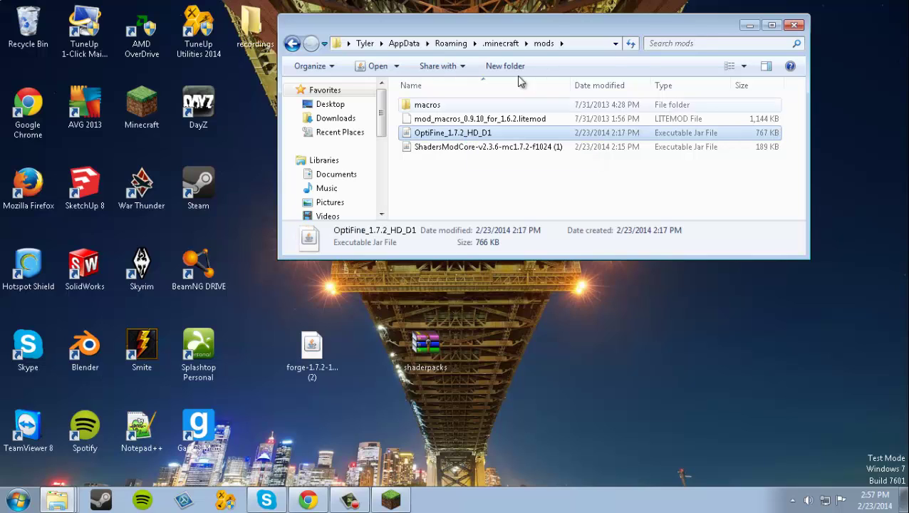
Step: Return to the .minecraft folder, enlarge and move its window aside, and open the shaderpacks folder
left_click(292, 44)
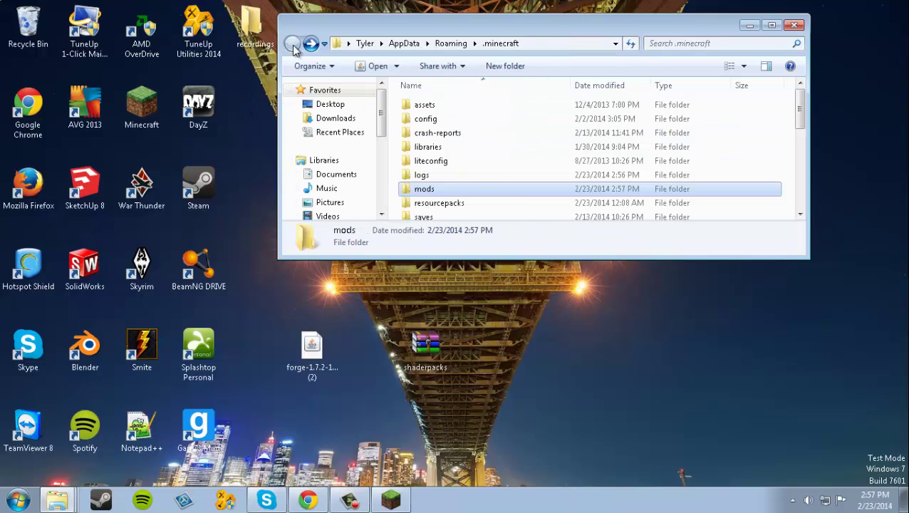
left_click(495, 190)
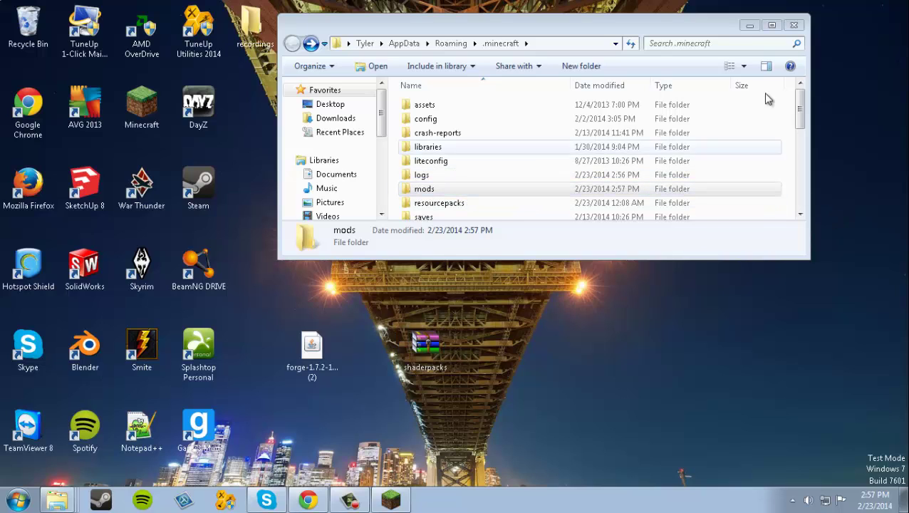
left_click_drag(713, 256, 723, 379)
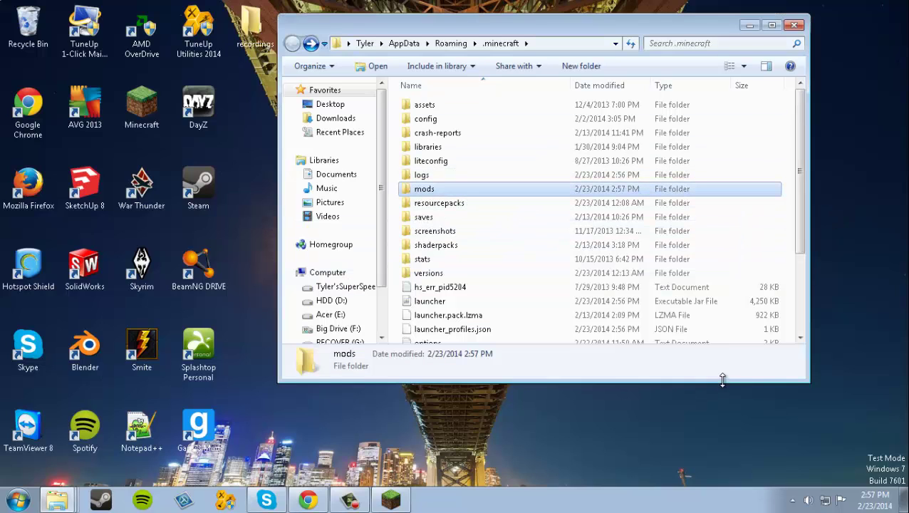
left_click_drag(639, 27, 804, 24)
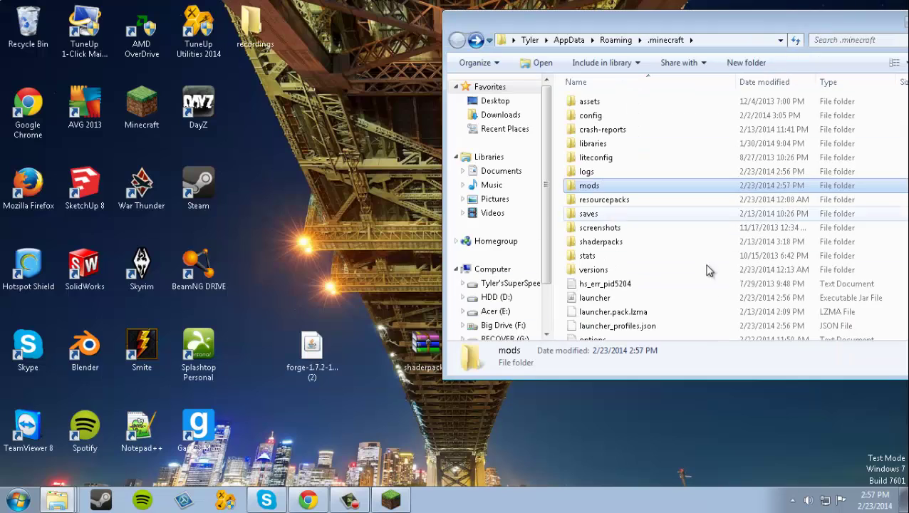
left_click(609, 243)
double_click(609, 243)
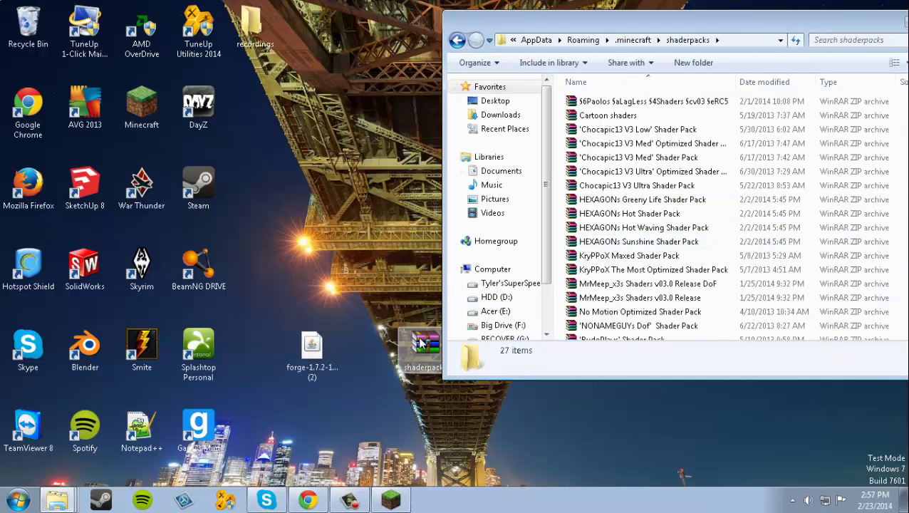
Step: Open the shaderpacks archive from the desktop in WinRAR, dismiss the licence notice and enter its shaderpacks folder
double_click(422, 343)
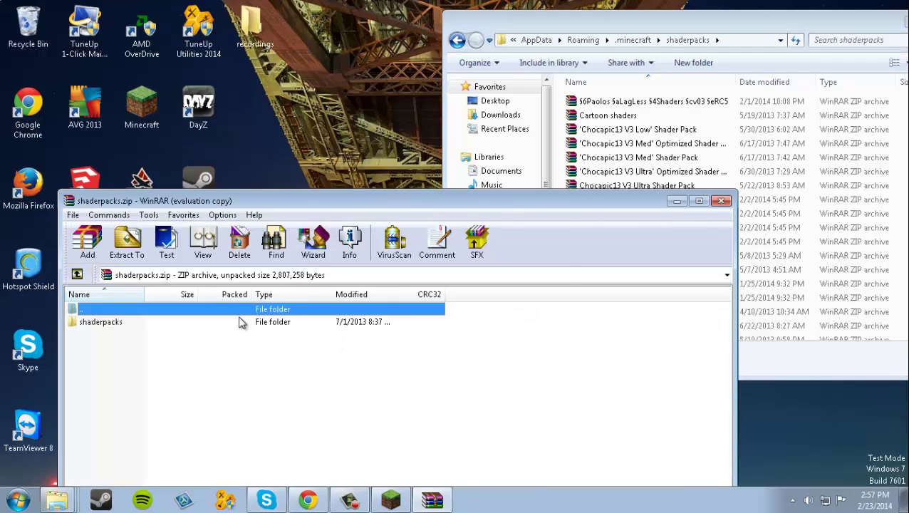
left_click(239, 322)
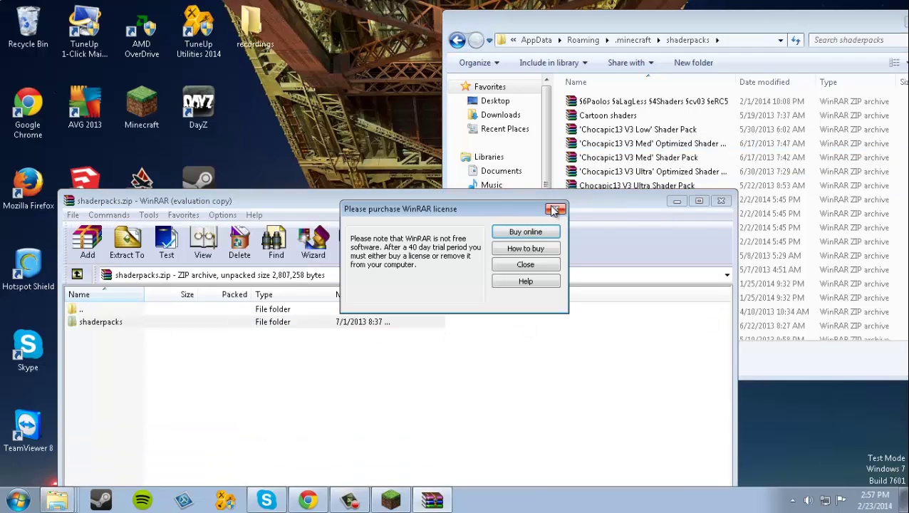
left_click(555, 209)
double_click(121, 327)
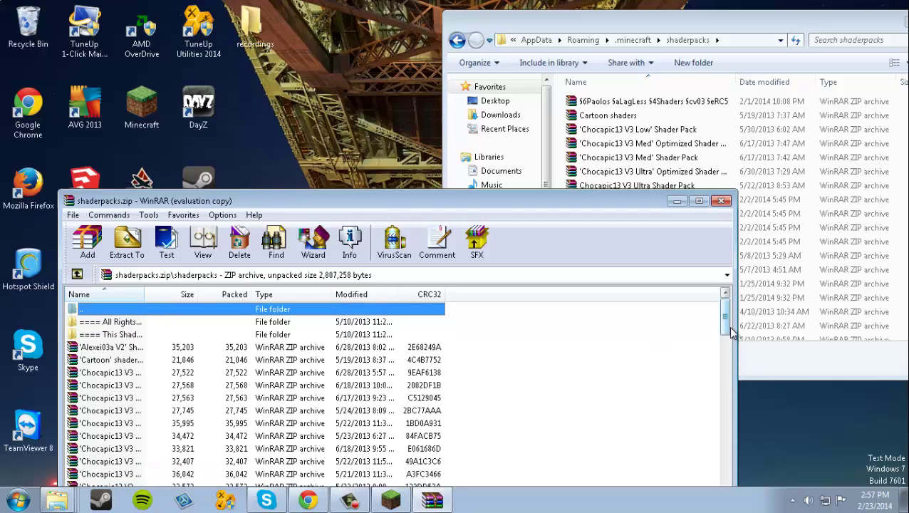
Step: Select all the shader packs inside the archive and bring the .minecraft shaderpacks folder window to the front beside it
left_click_drag(725, 328, 725, 482)
left_click_drag(442, 201, 329, 34)
left_click_drag(391, 313, 86, 152)
left_click_drag(330, 34, 470, 46)
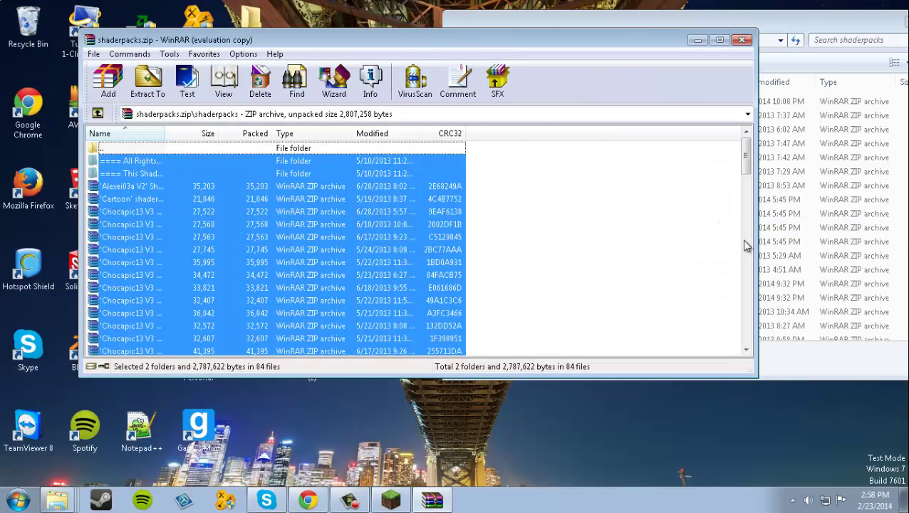
left_click(773, 22)
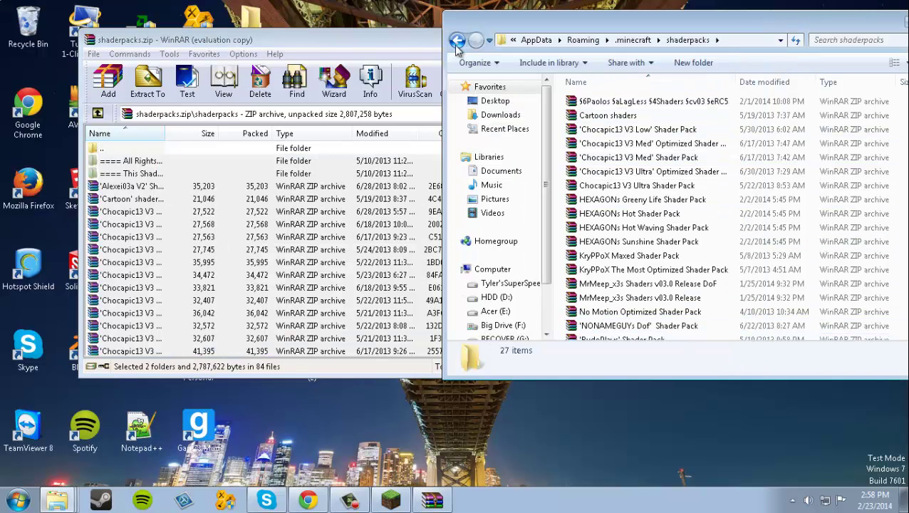
Step: Move the shaderpacks folder window aside, and close it along with the WinRAR archive window
left_click_drag(477, 25, 153, 40)
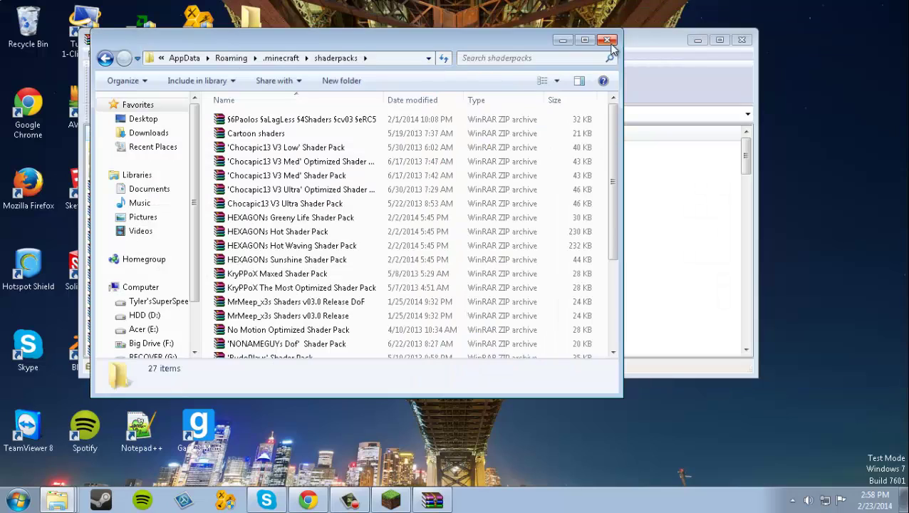
left_click(618, 45)
left_click(741, 40)
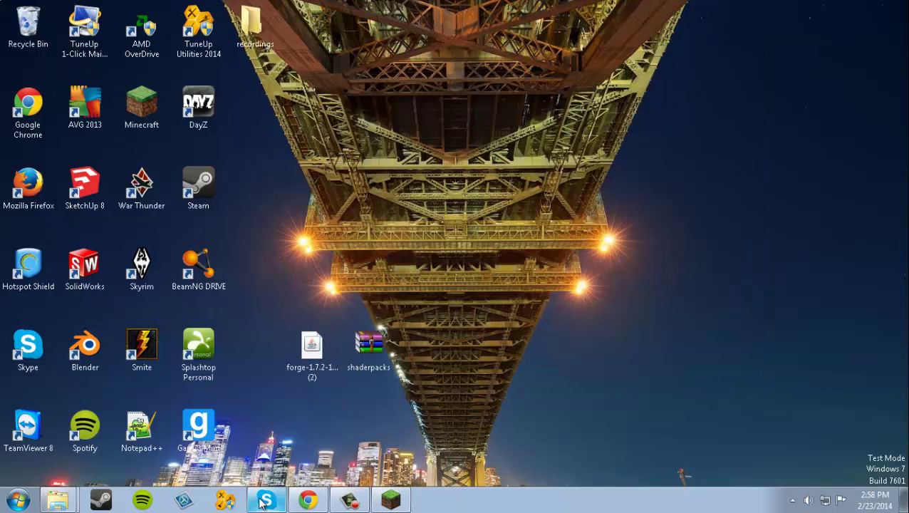
Step: Open the Minecraft launcher from the desktop
left_click(16, 502)
left_click(16, 502)
double_click(140, 104)
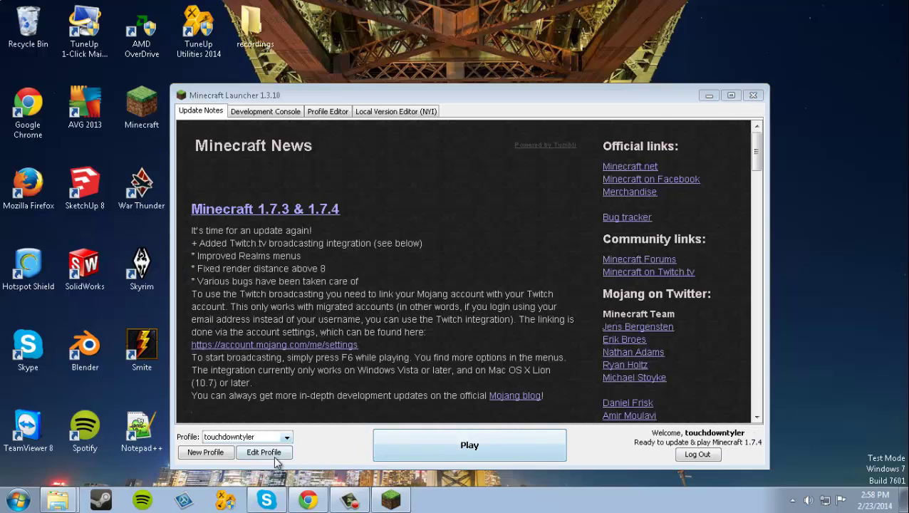
Step: Select the Forge_ profile in the launcher, start the game and maximize its window
left_click(288, 437)
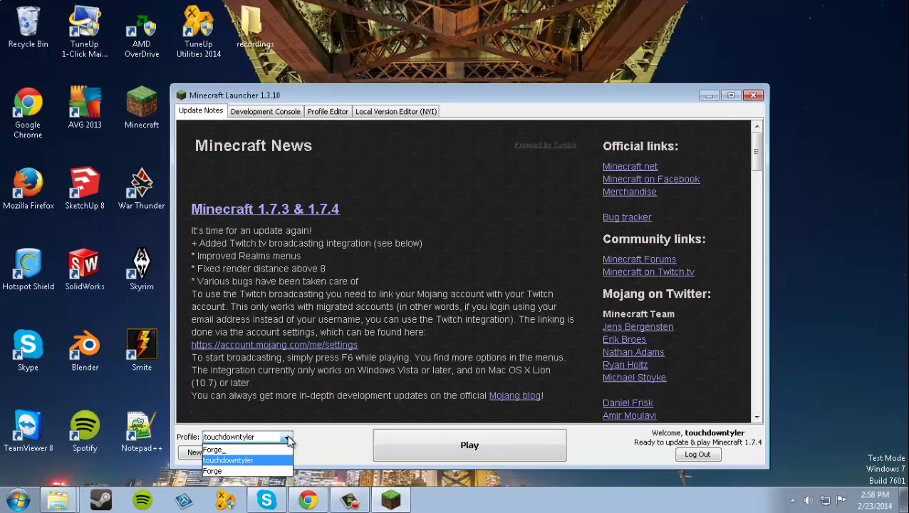
left_click(227, 470)
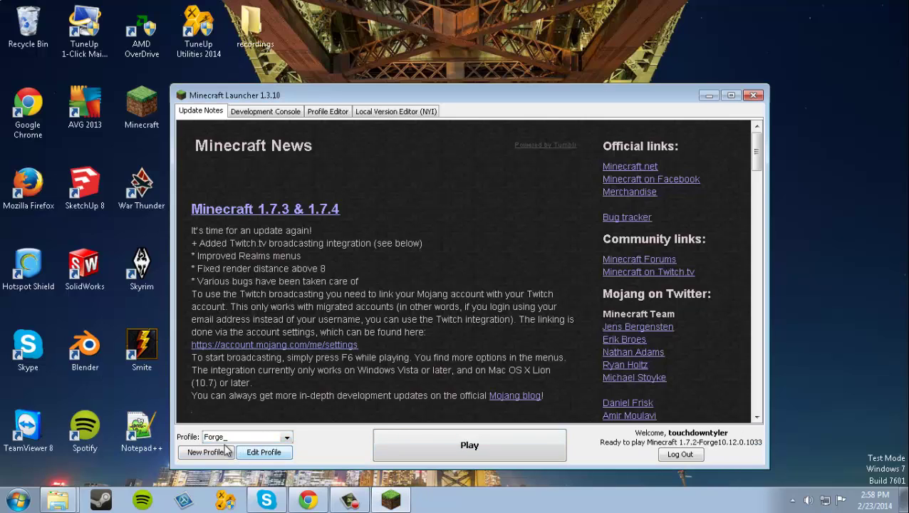
left_click(499, 448)
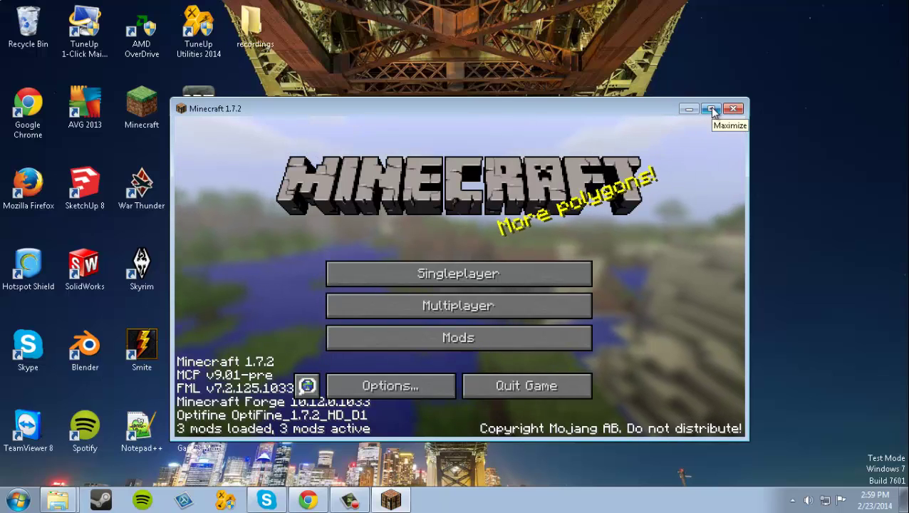
left_click(711, 109)
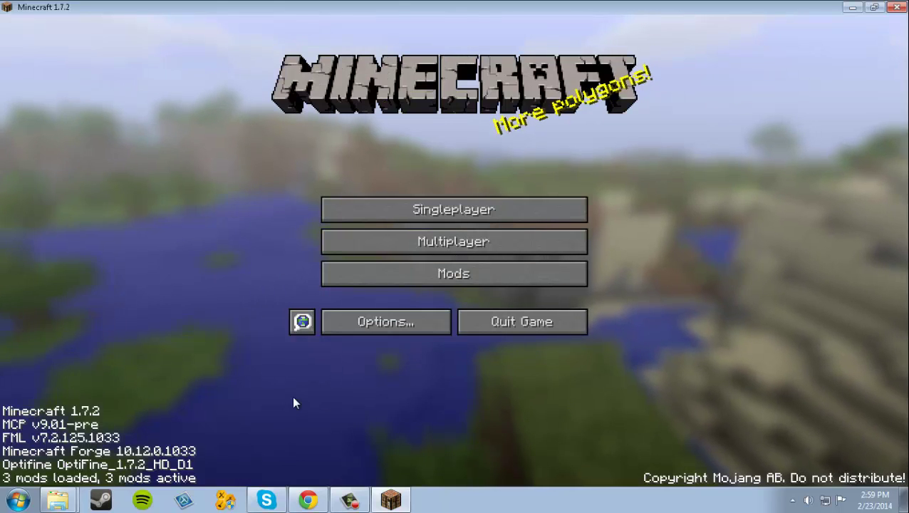
Step: Look through the installed mods list and the video settings and resource packs pages in the game options
left_click(500, 274)
left_click(359, 444)
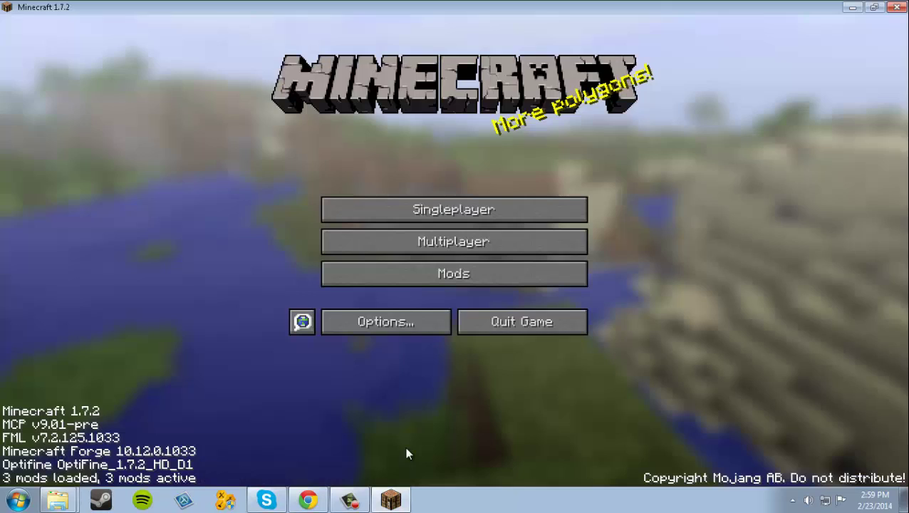
left_click(420, 320)
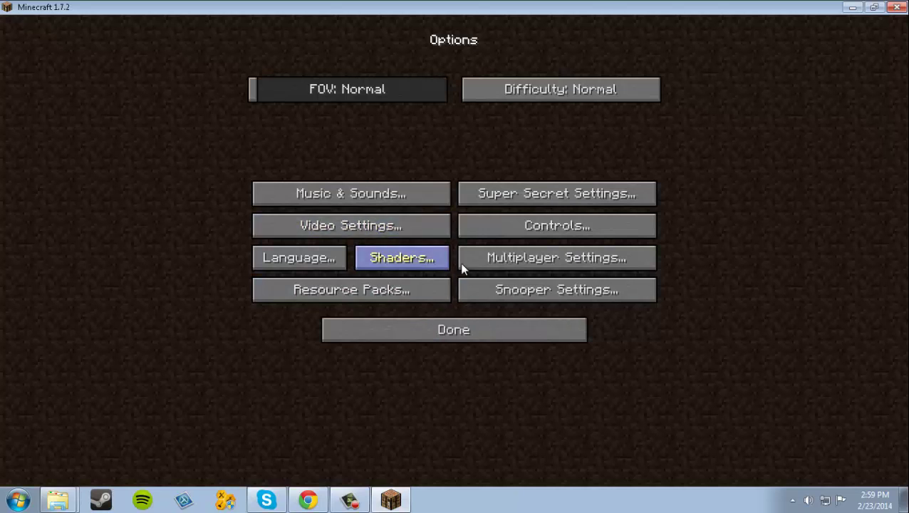
left_click(377, 227)
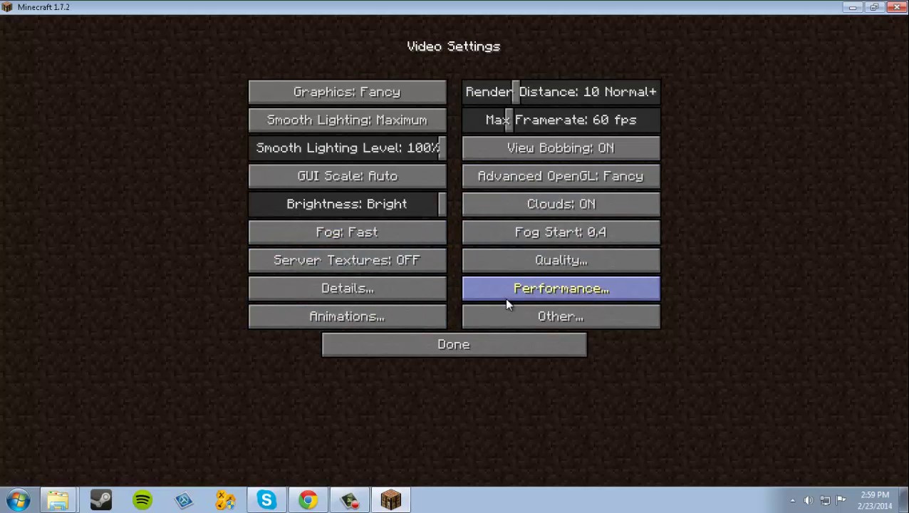
left_click(460, 356)
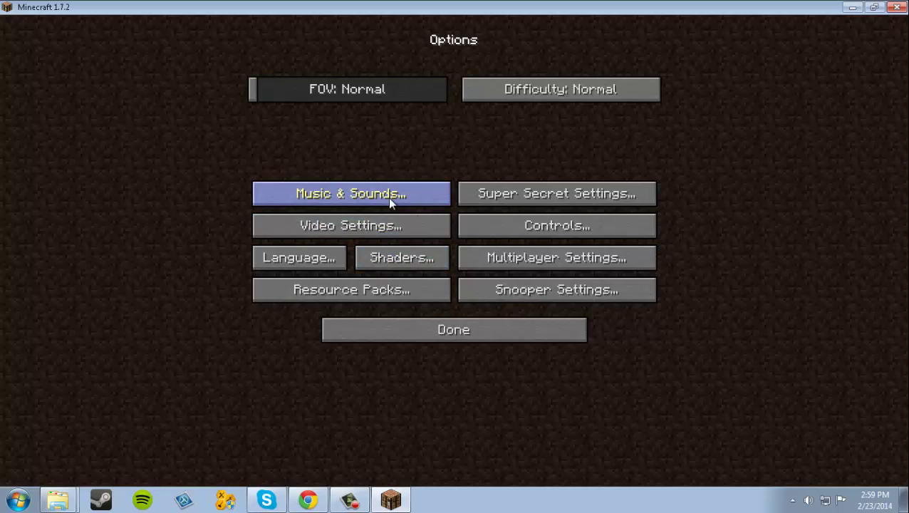
left_click(396, 285)
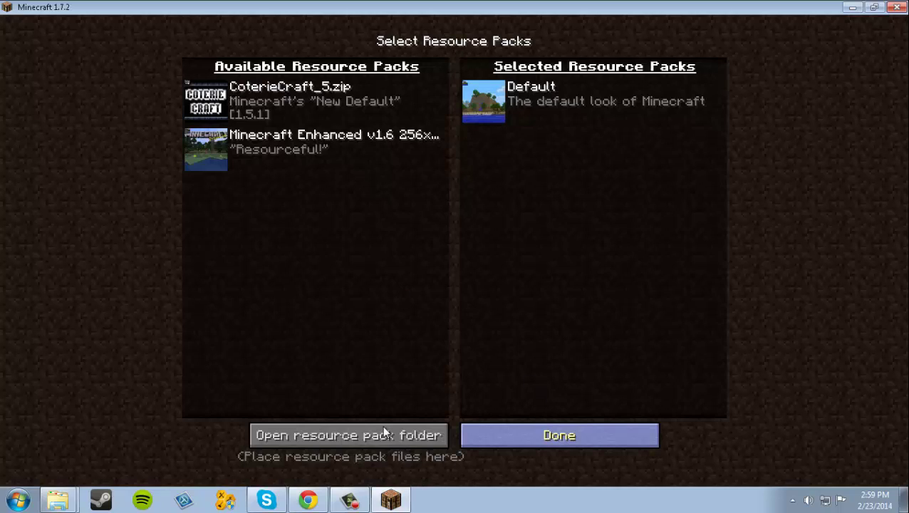
left_click(538, 441)
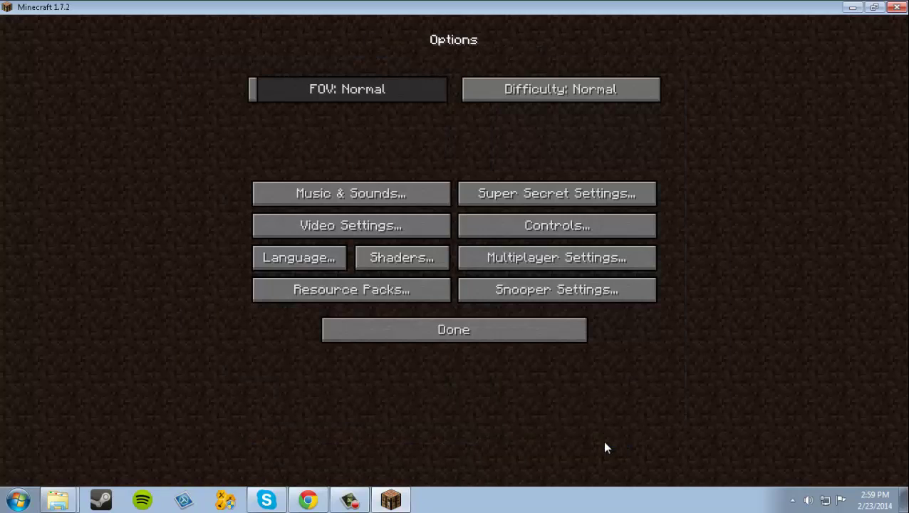
Step: Choose Paolos LagLess Shaders v03 RC5.zip as the shader pack and return to the title screen
left_click(411, 266)
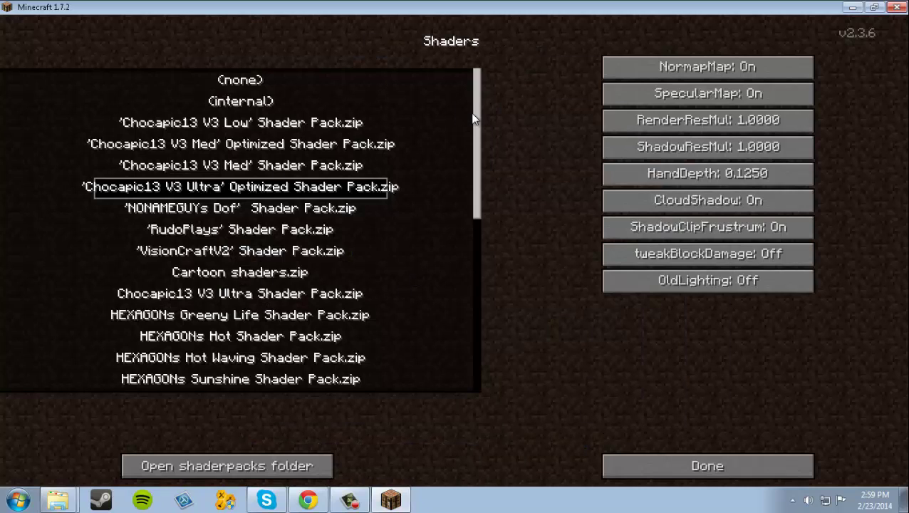
mouse_move(475, 133)
left_mouse_down()
mouse_move(444, 319)
mouse_move(448, 146)
mouse_move(476, 134)
left_mouse_up()
left_click_drag(474, 193, 463, 344)
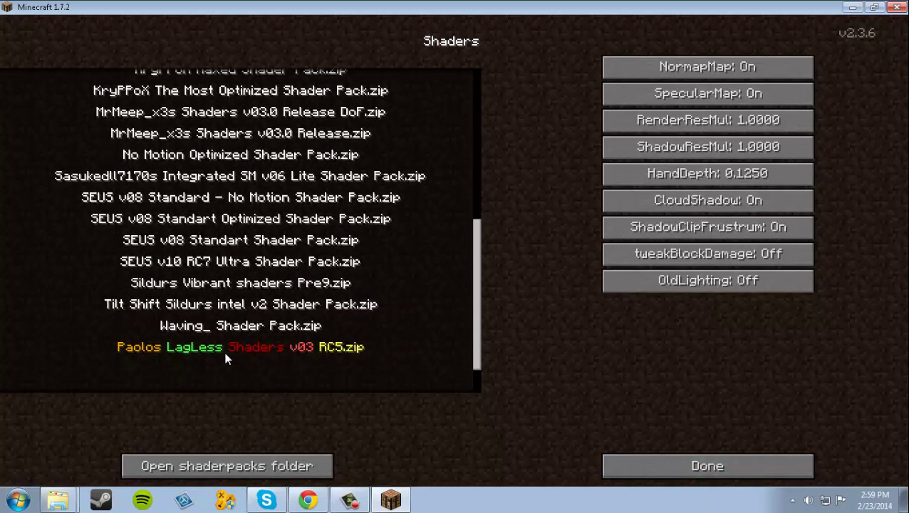
left_click(225, 354)
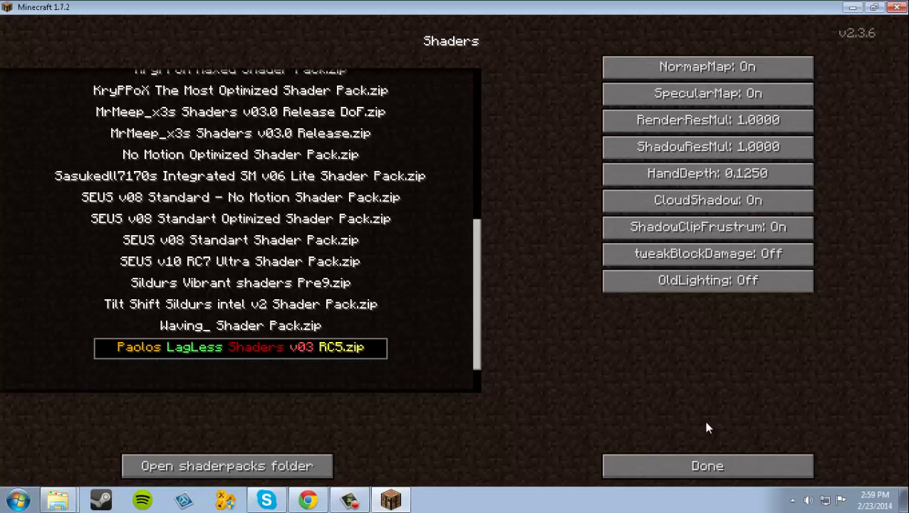
left_click(716, 464)
left_click(482, 325)
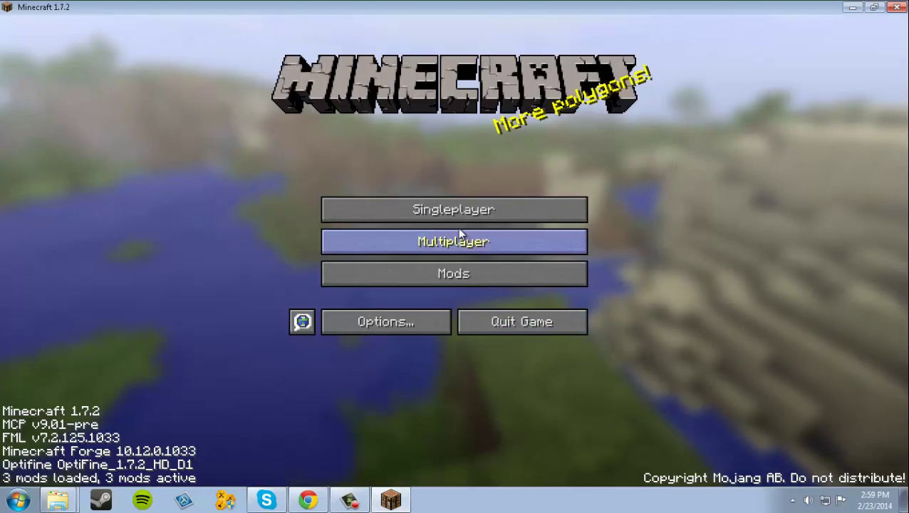
Step: Try to join the first and second servers in the multiplayer list and return to the title screen
left_click(464, 239)
left_click(439, 154)
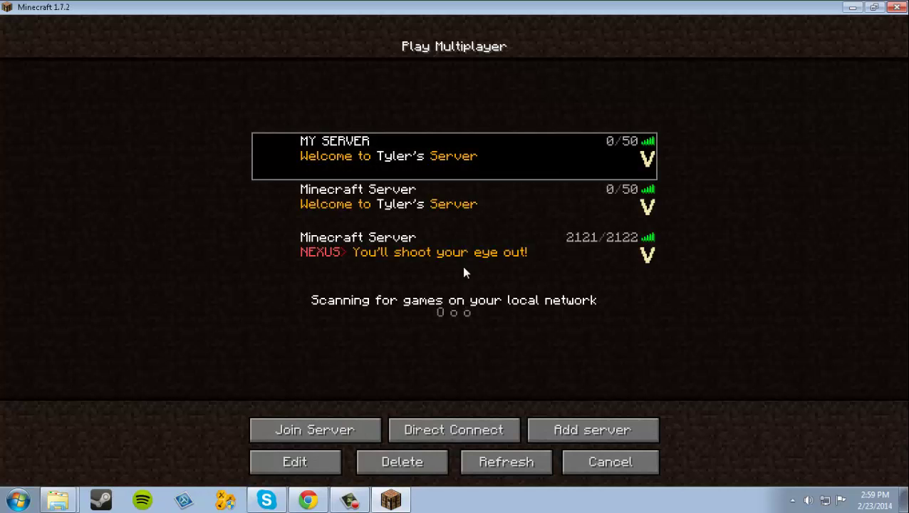
left_click(366, 427)
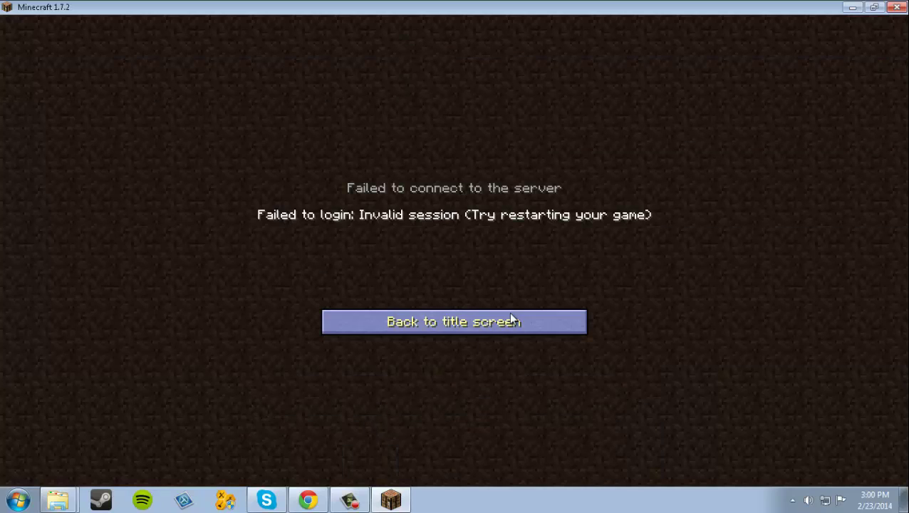
left_click(518, 322)
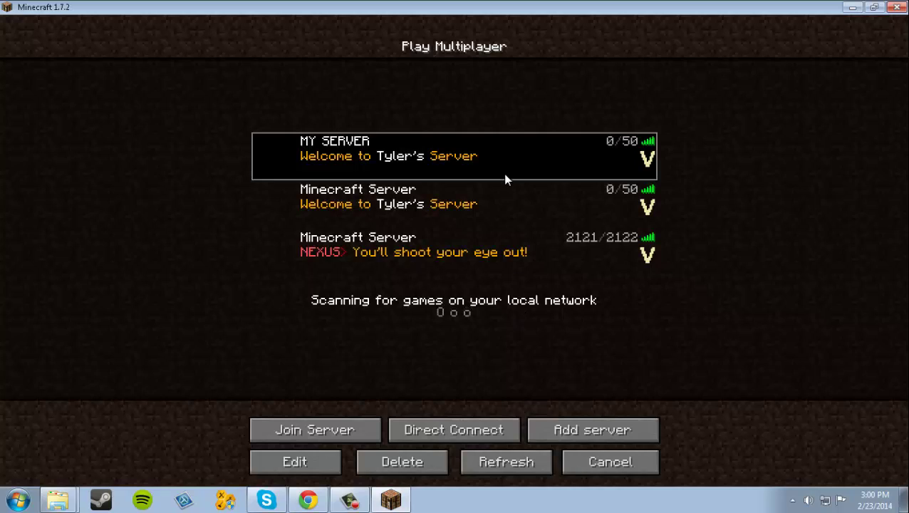
left_click(494, 203)
left_click(356, 429)
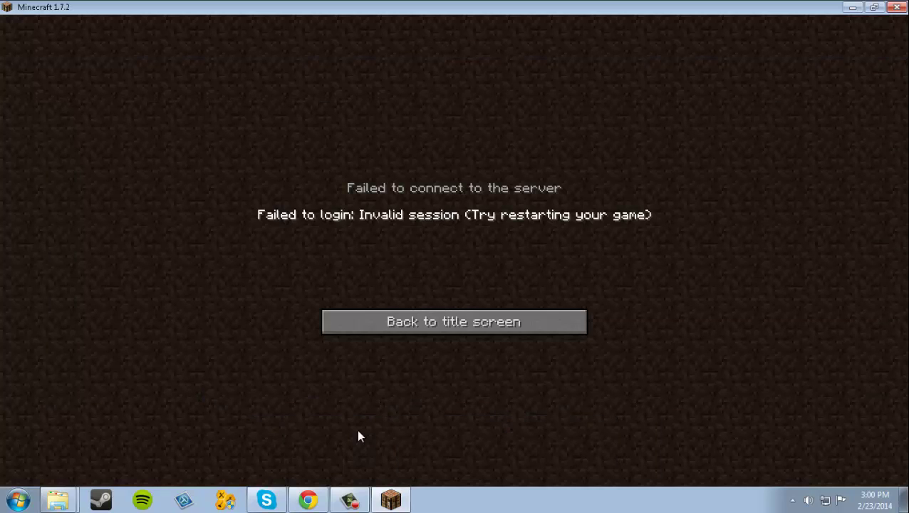
left_click(447, 322)
left_click(584, 466)
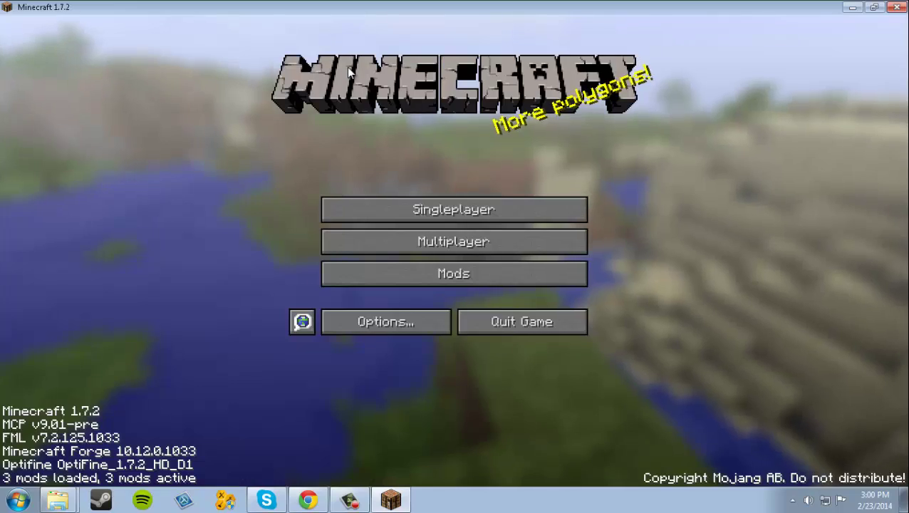
Step: Load the singleplayer world "yeah yeah yeah"
left_click(419, 199)
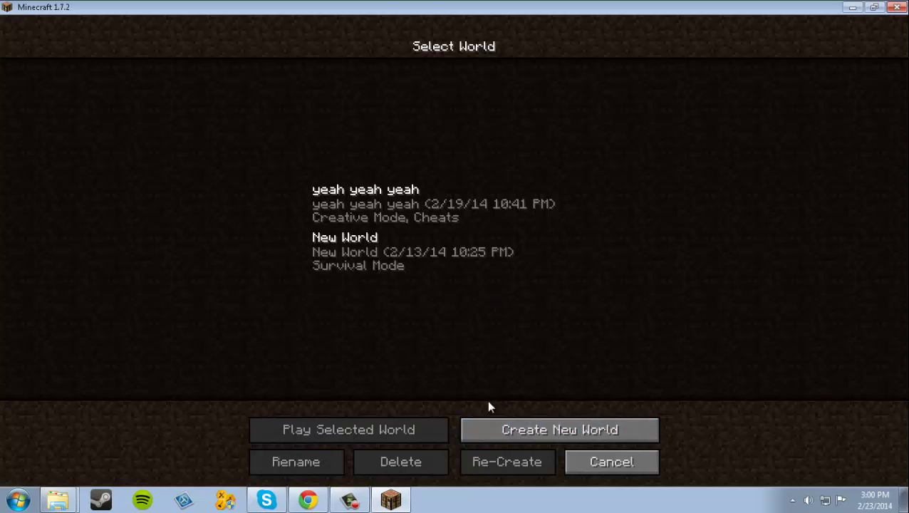
left_click(422, 198)
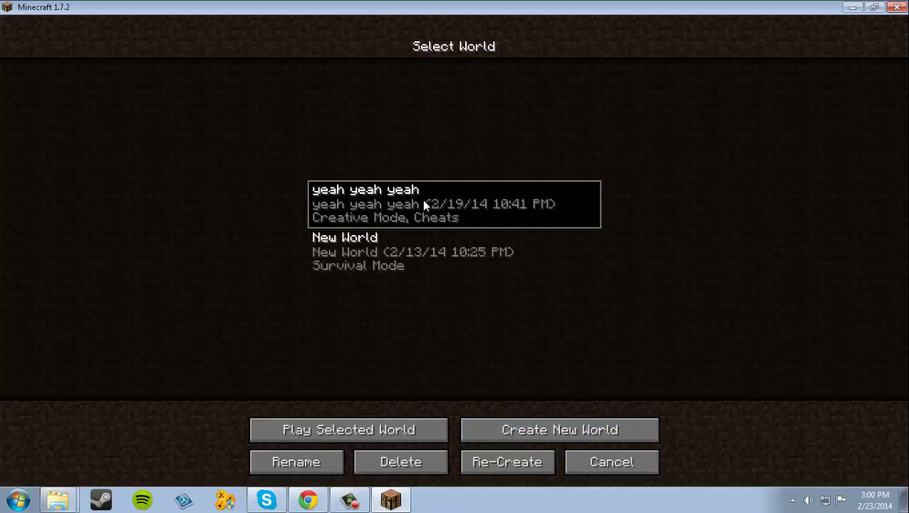
left_click(369, 427)
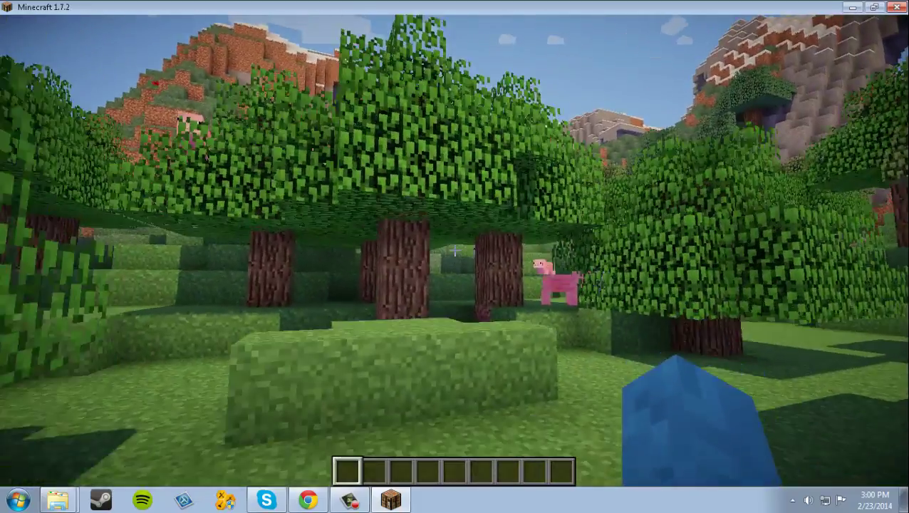
Step: Pause the game, check the video settings page and return to the options
key("Escape")
left_click(432, 254)
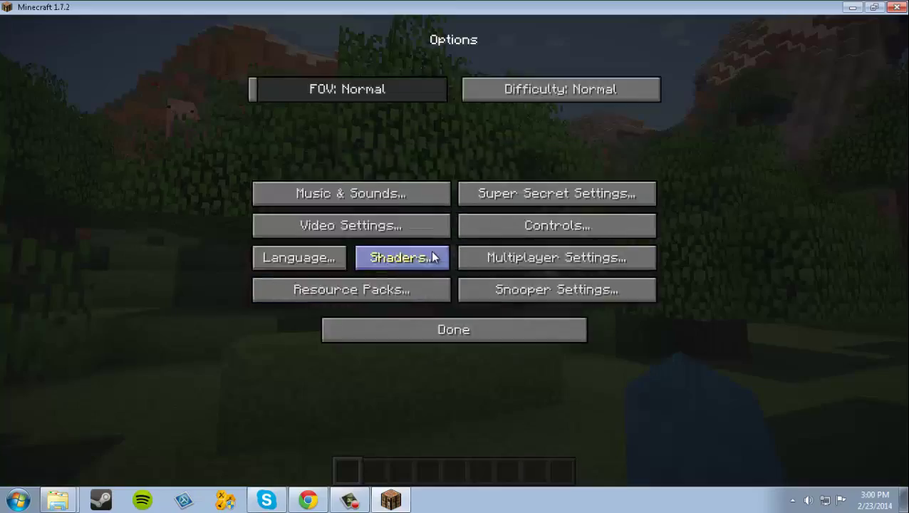
left_click(392, 230)
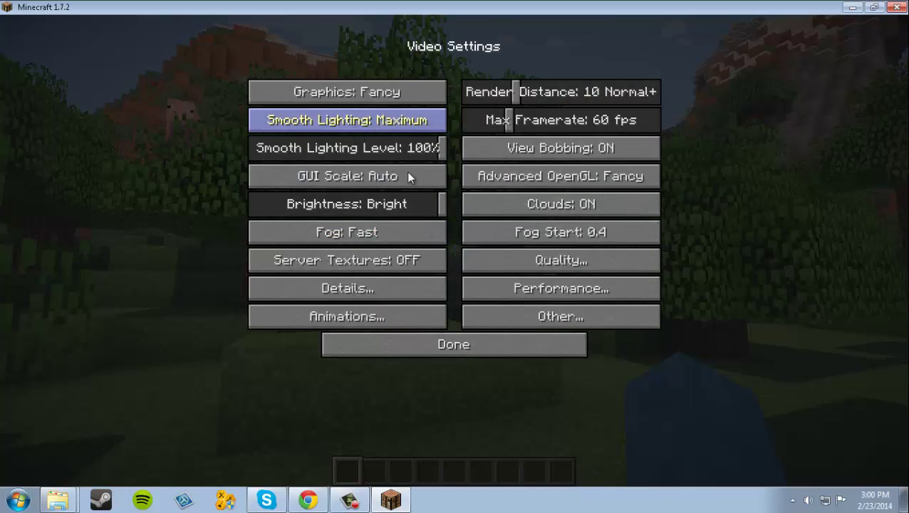
left_click(498, 346)
Step: Try the 'Chocapic13 V3 Low' shader pack, switch to 'Chocapic13 V3 Ultra' Optimized Shader Pack.zip and return to the game
left_click(432, 255)
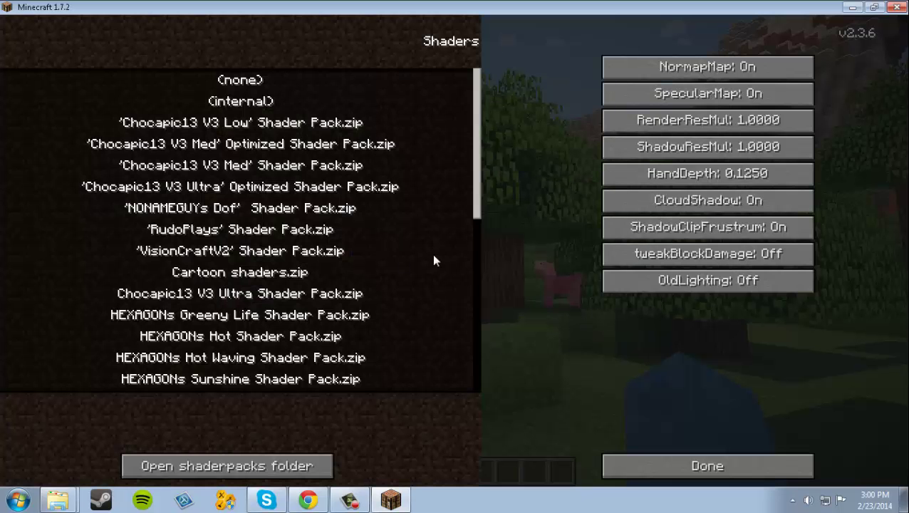
left_click(249, 123)
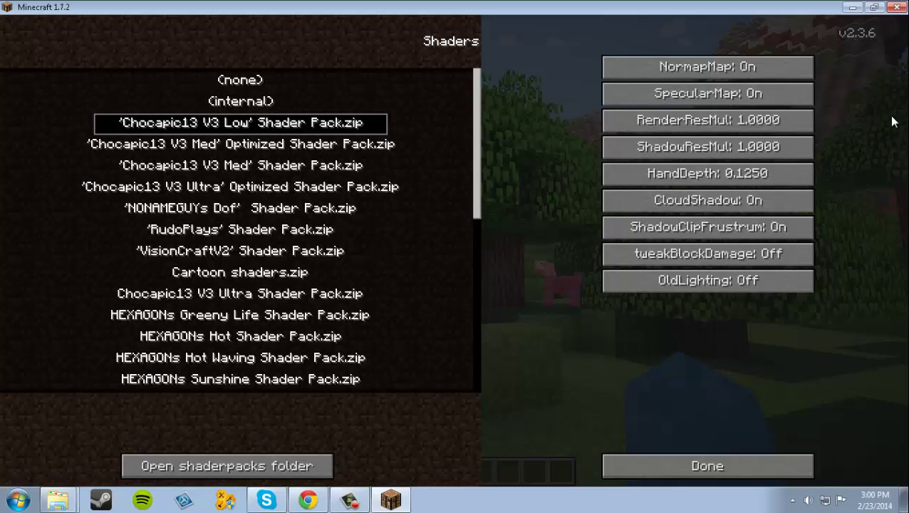
left_click(269, 189)
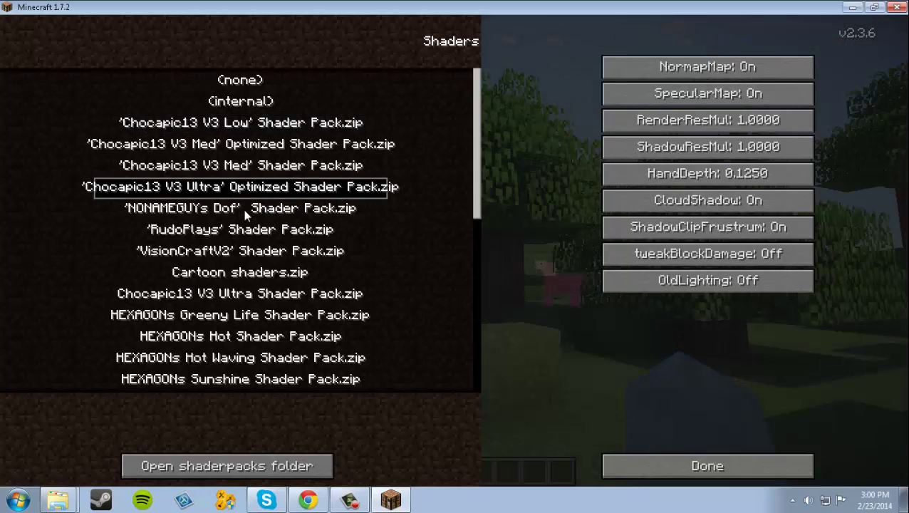
left_click(673, 467)
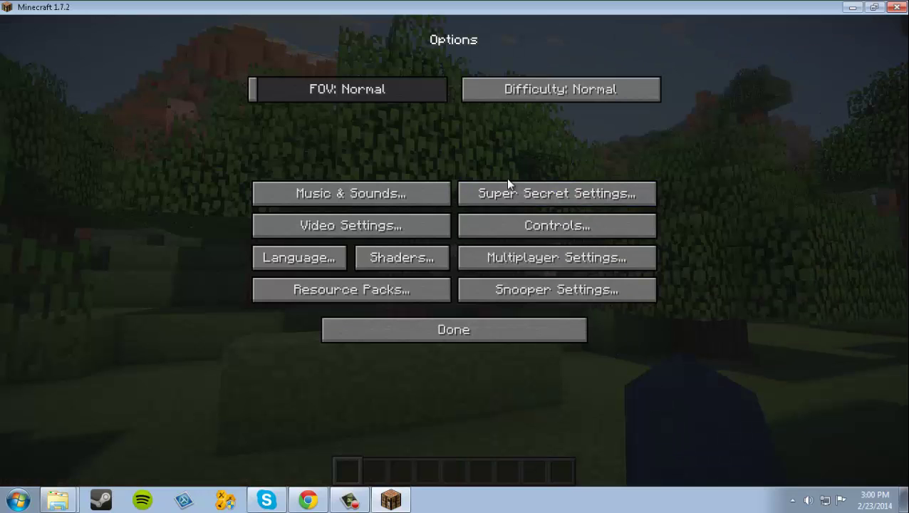
left_click(498, 329)
left_click(426, 154)
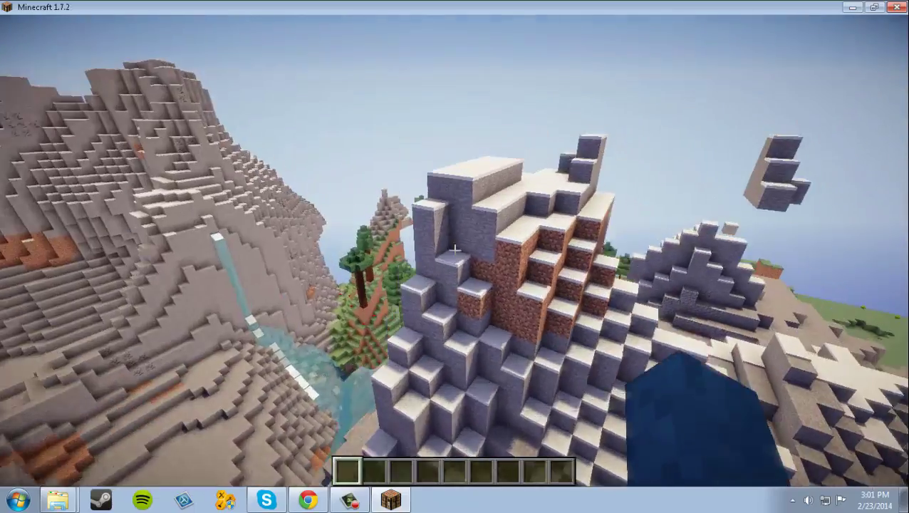
Step: Travel forward over the snowy mountain peaks to examine how the shader pack renders the landscape
key("w")
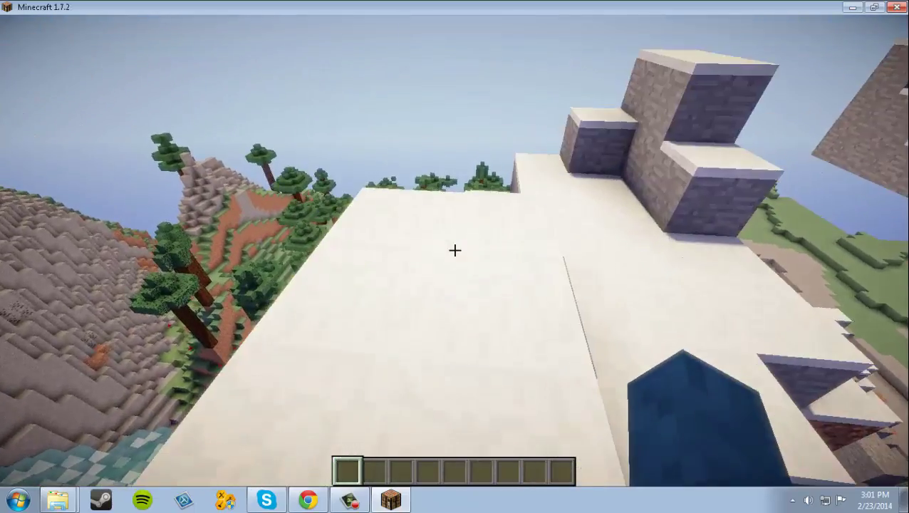
key("w")
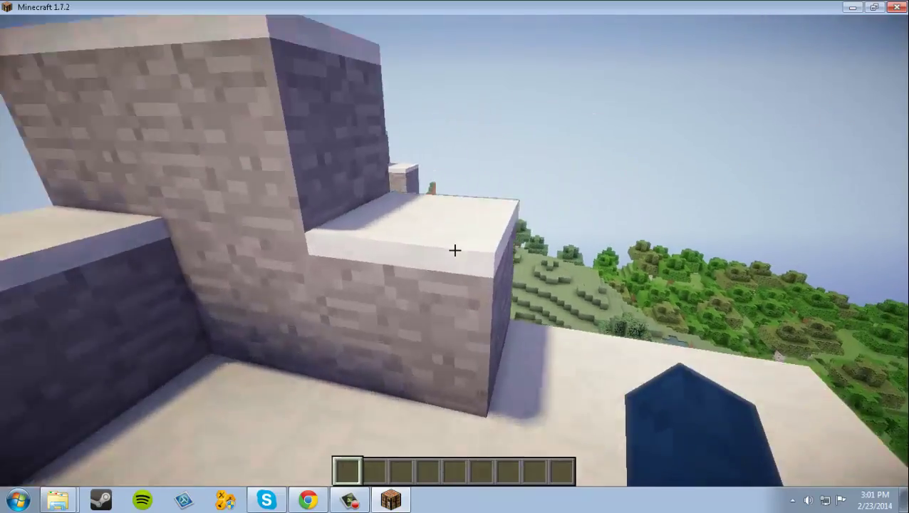
key("w")
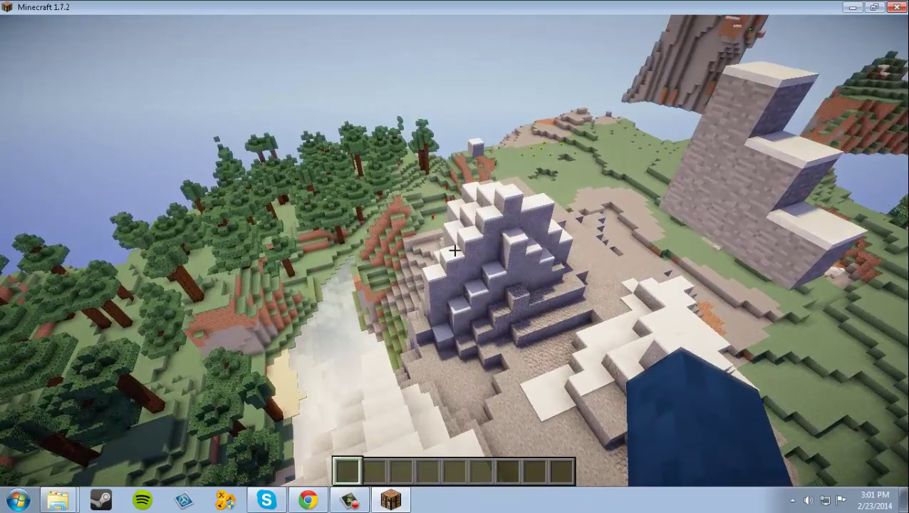